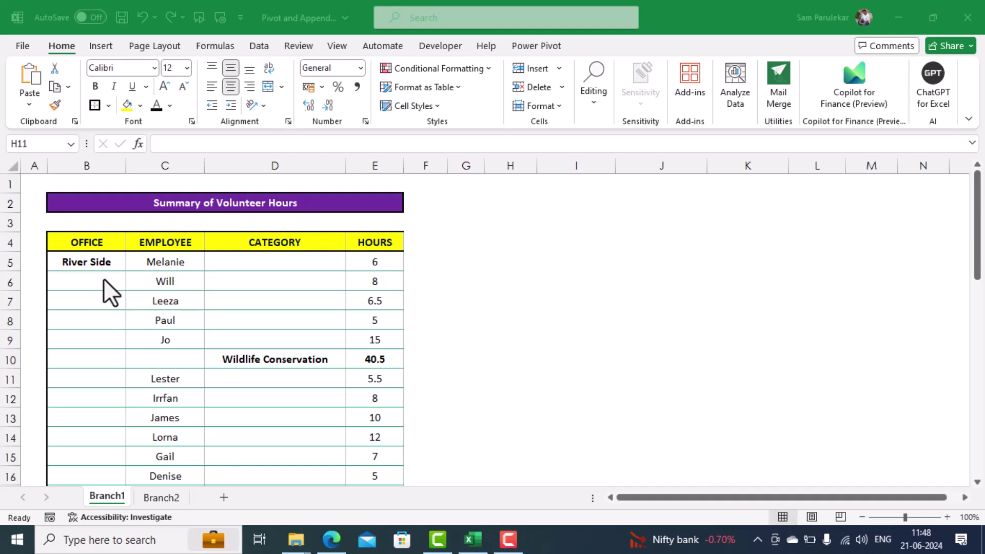
Examine the whole Summary of Volunteer Hours table on the Branch1 sheet, including its offices, employees, category subtotal rows and hours
scroll(107, 310, down, 1)
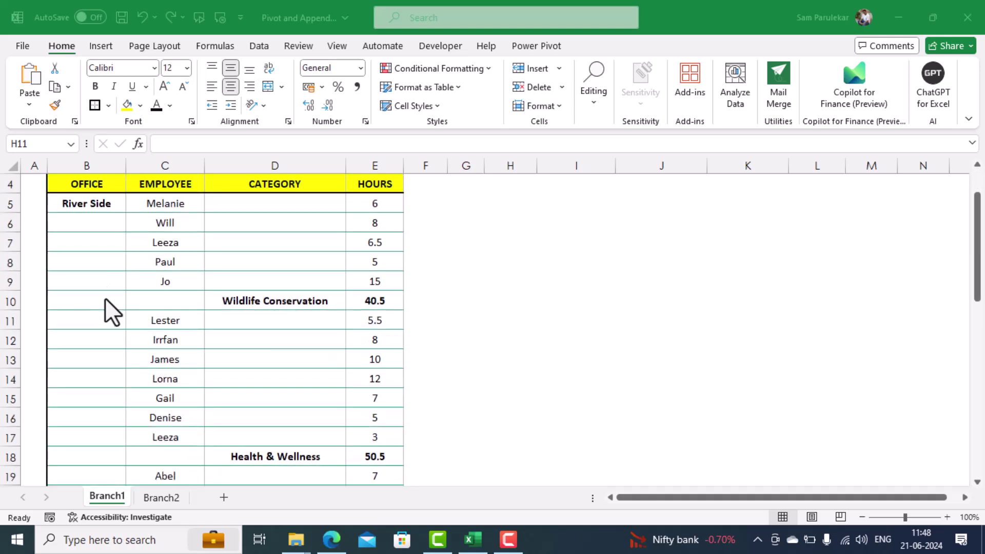
scroll(106, 307, down, 1)
scroll(105, 307, up, 2)
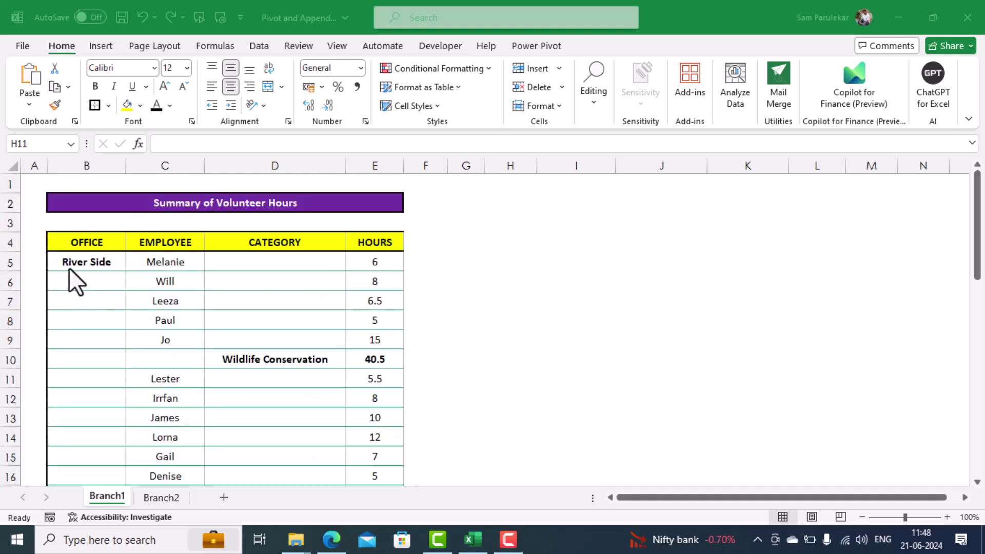
scroll(100, 283, down, 5)
scroll(99, 308, down, 2)
scroll(123, 368, up, 5)
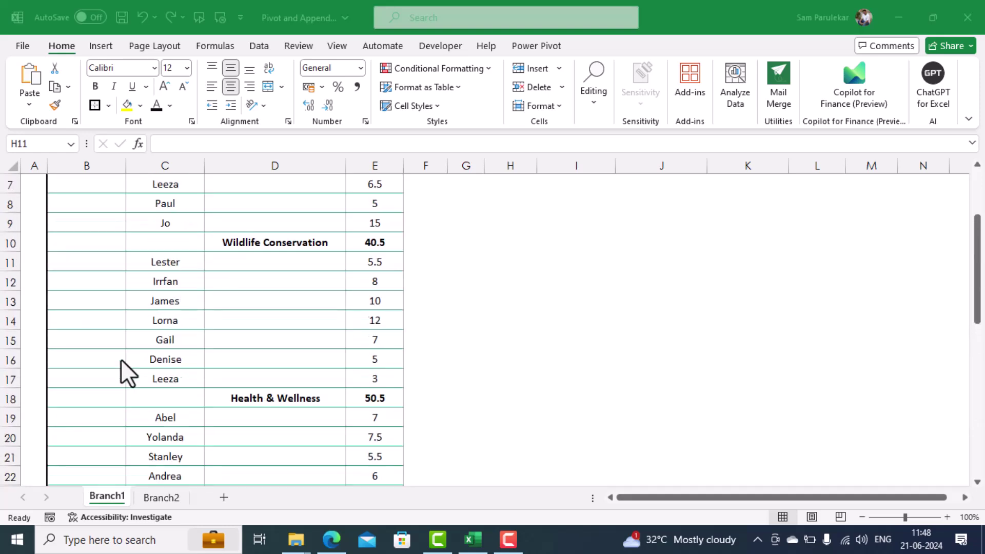
scroll(126, 367, down, 9)
scroll(128, 367, up, 10)
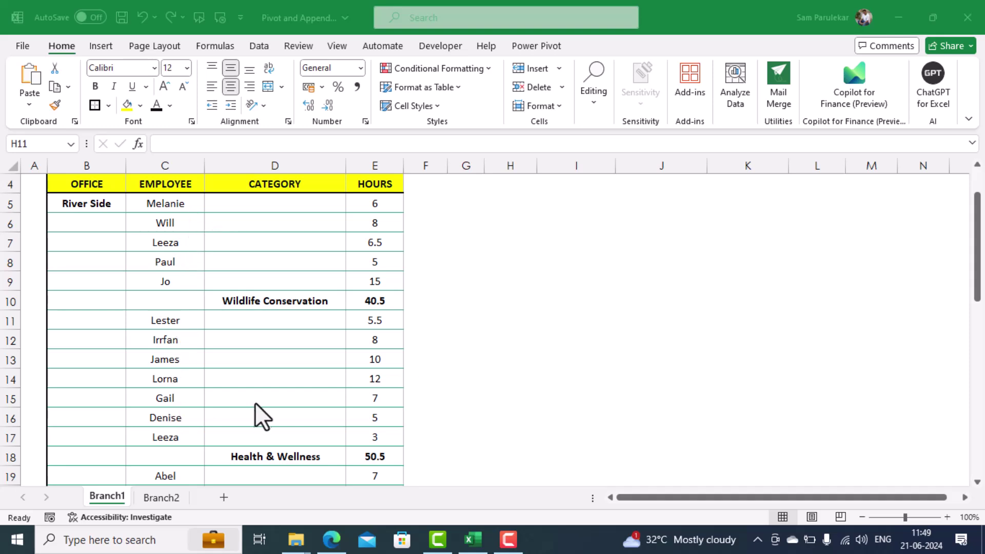
scroll(257, 406, up, 1)
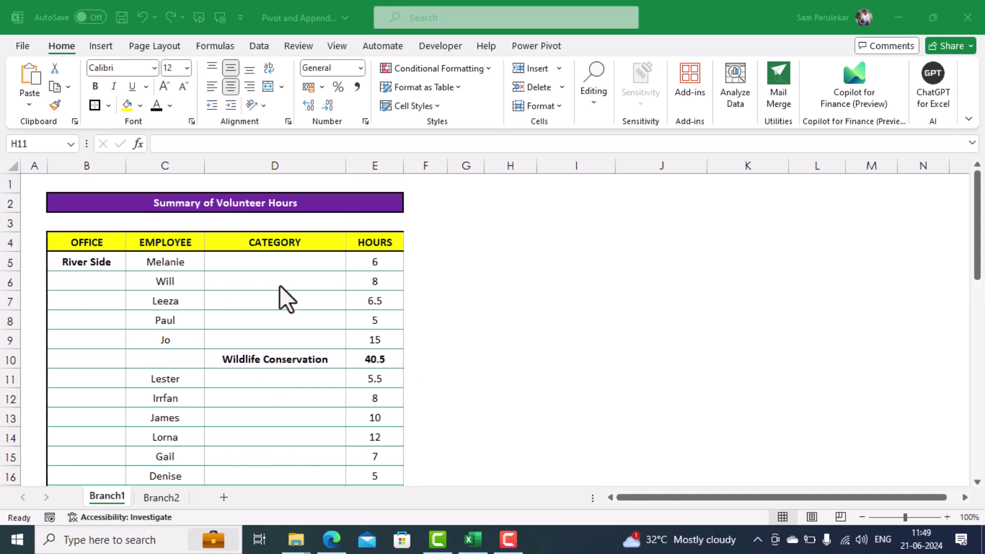
scroll(285, 298, down, 2)
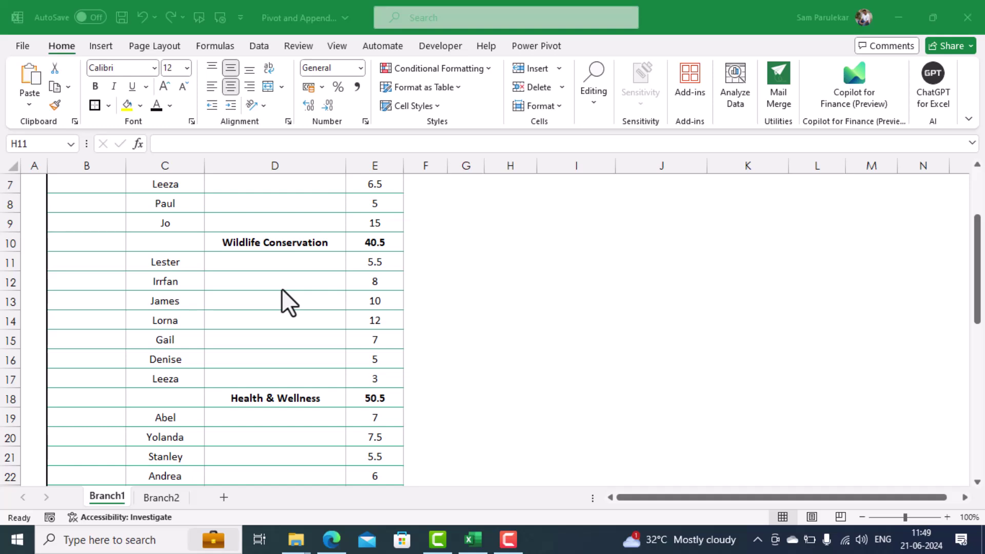
scroll(282, 292, down, 2)
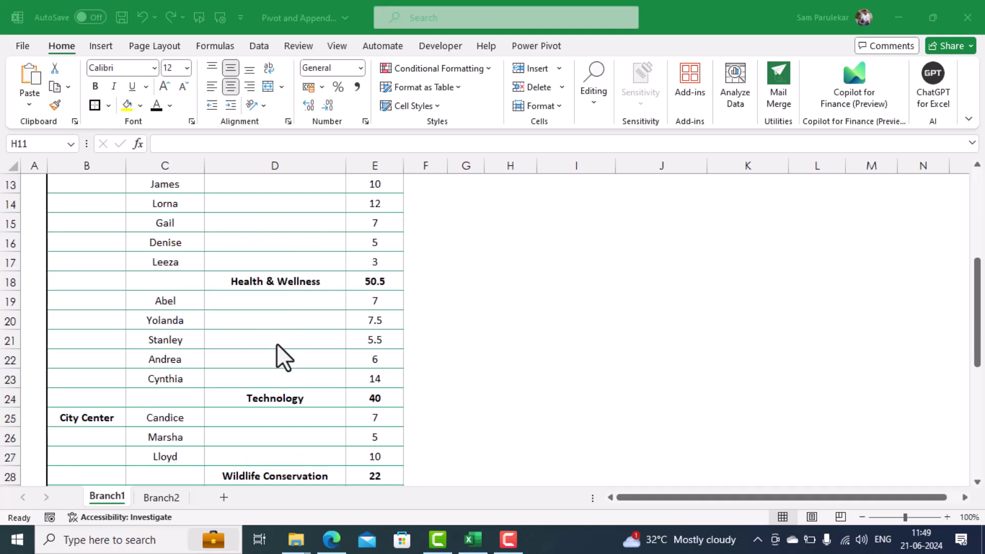
scroll(280, 354, down, 2)
scroll(284, 380, down, 2)
scroll(281, 377, down, 3)
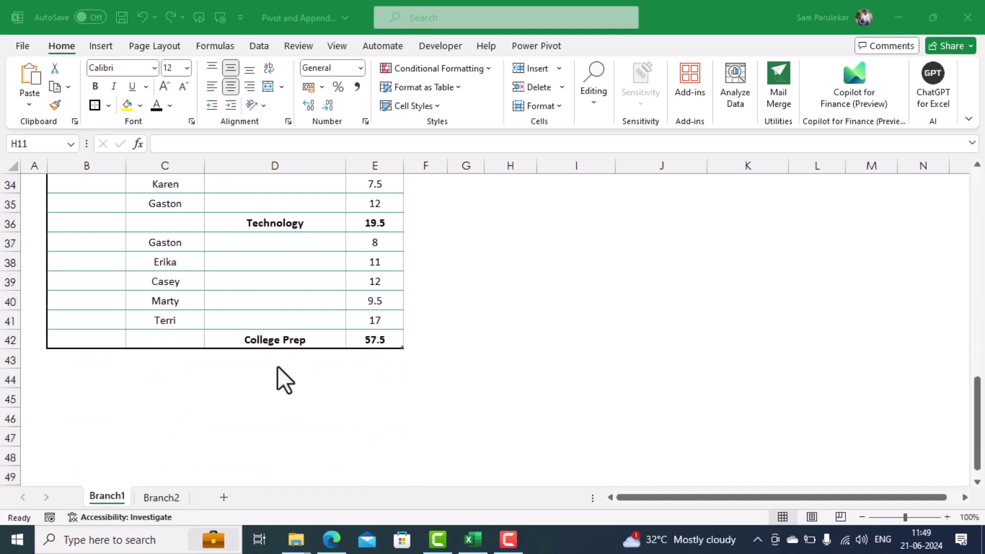
scroll(284, 376, up, 9)
scroll(287, 377, up, 2)
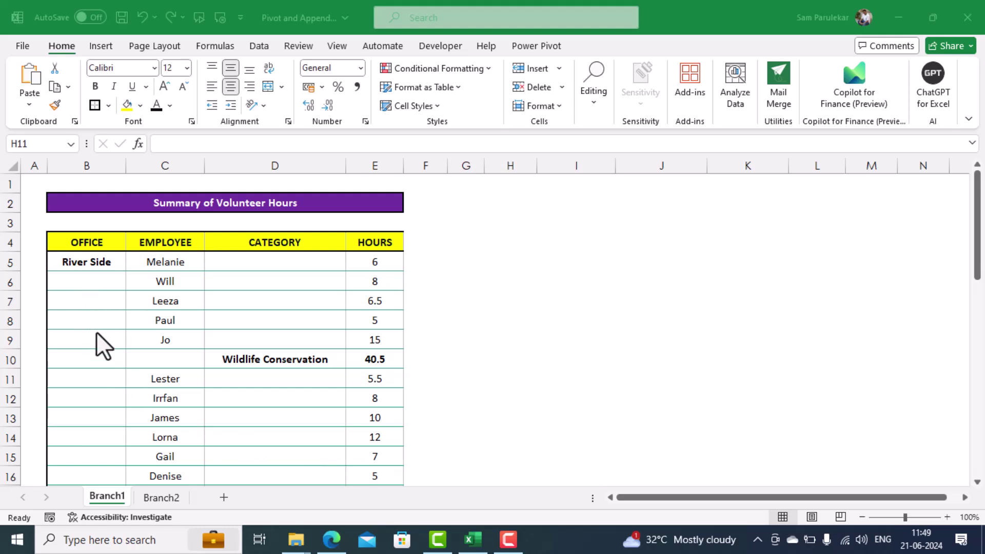
scroll(105, 407, down, 1)
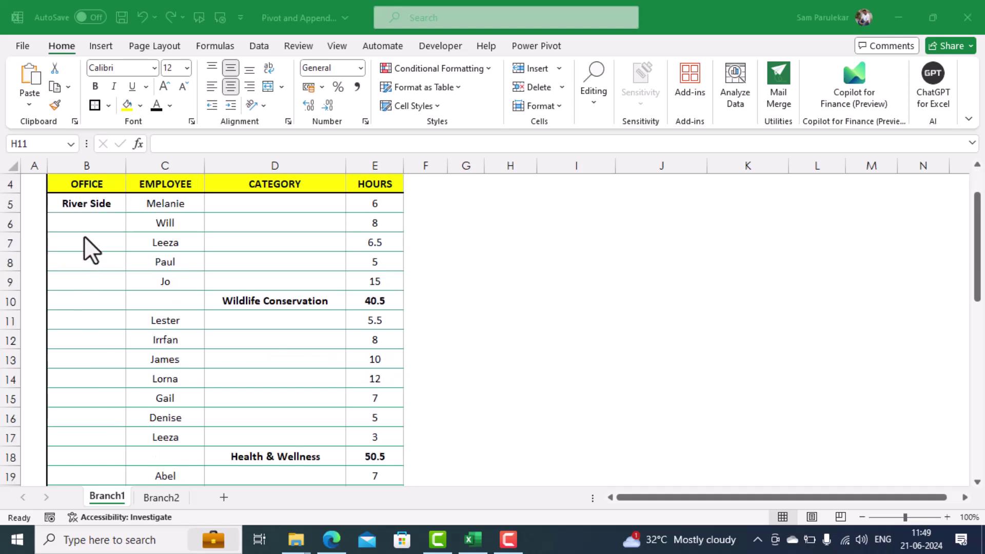
scroll(92, 411, down, 3)
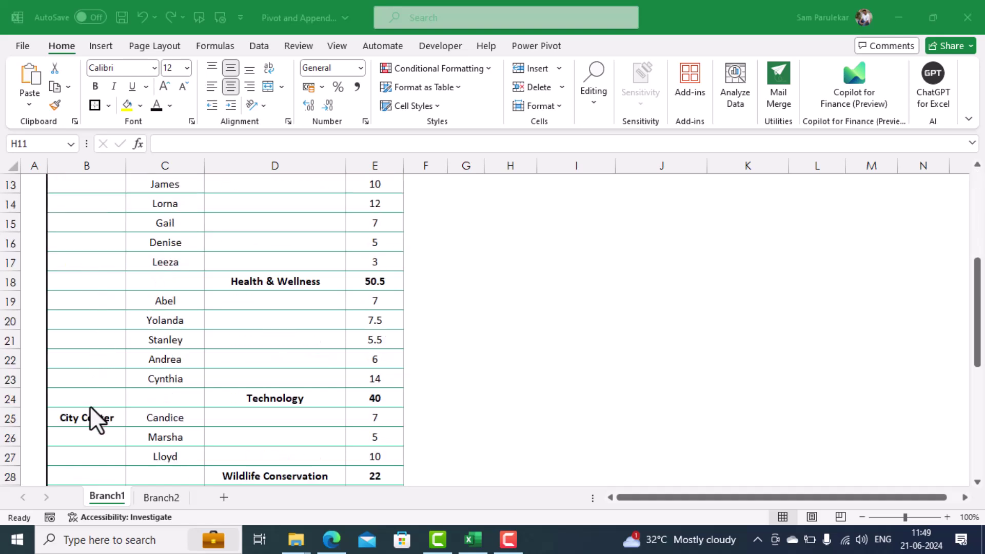
scroll(98, 445, down, 4)
scroll(102, 447, down, 2)
scroll(103, 446, up, 2)
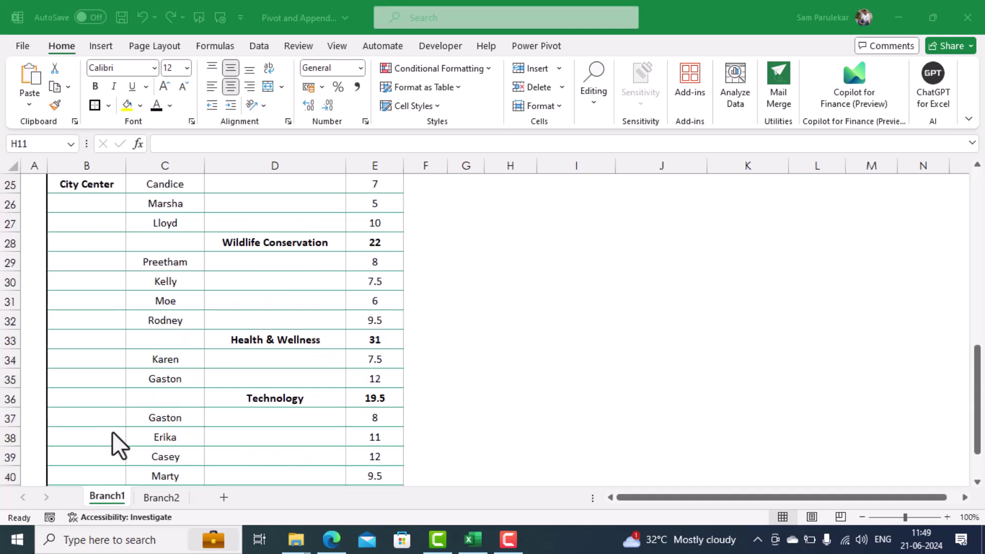
scroll(266, 402, down, 2)
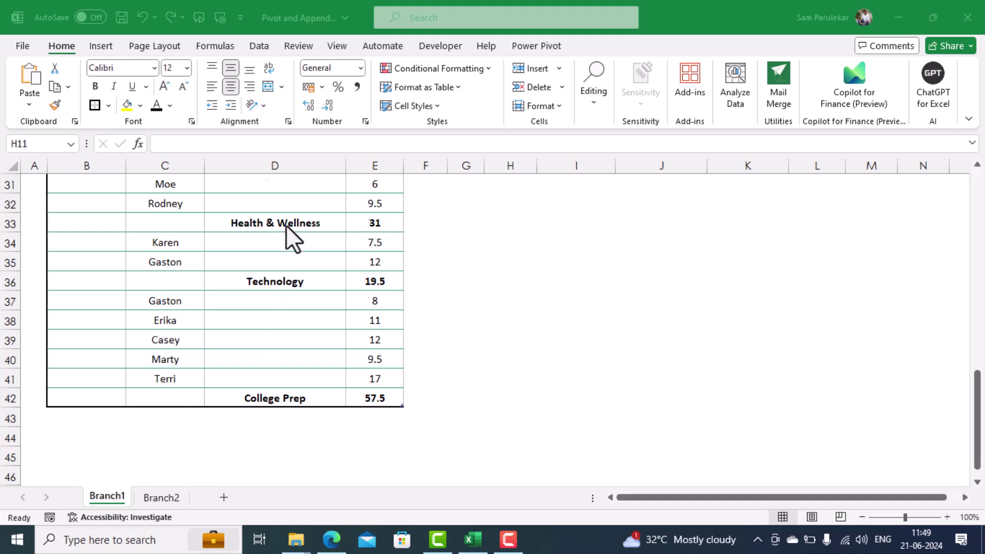
scroll(287, 256, up, 3)
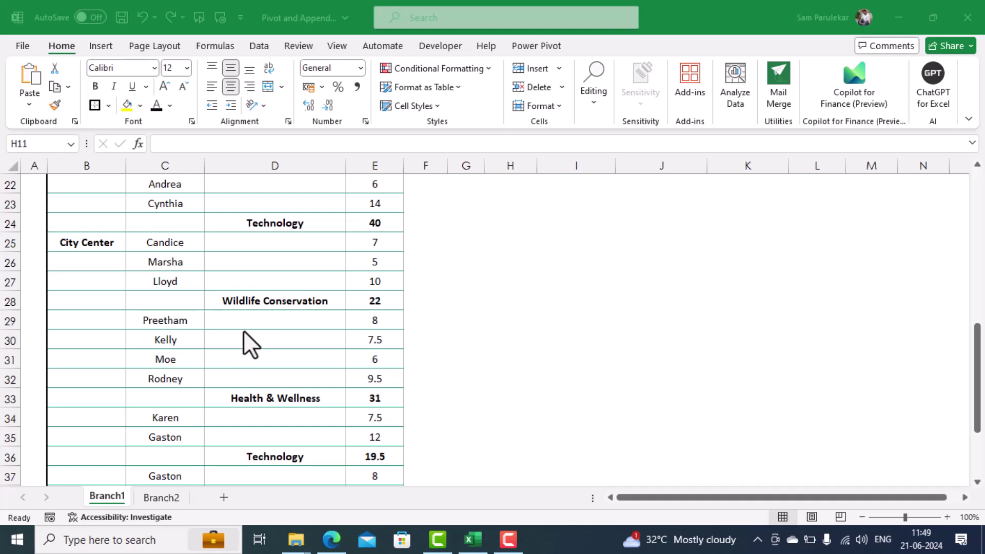
scroll(251, 341, up, 5)
scroll(259, 340, up, 2)
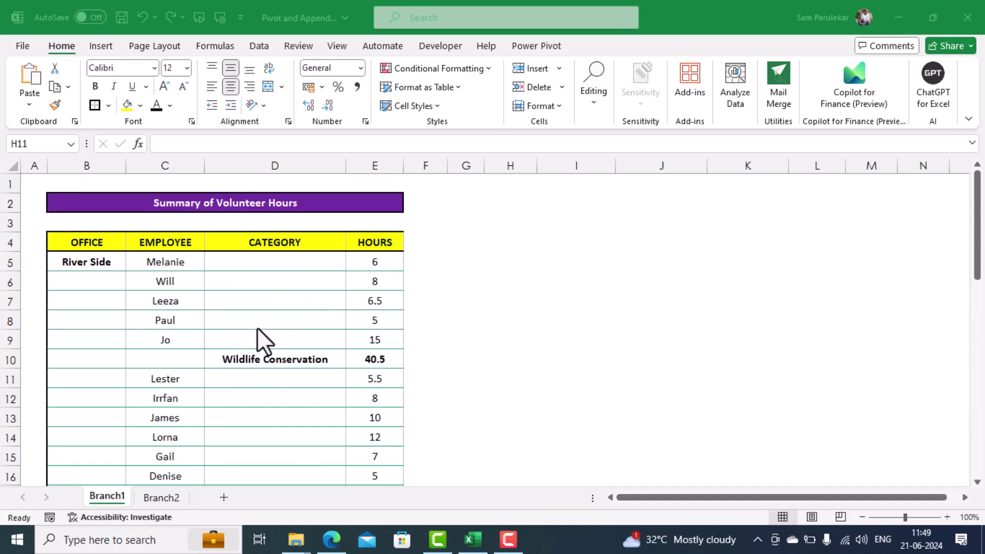
Compare the column layout of the Branch2 sheet's volunteer table with the one on Branch1
click(174, 505)
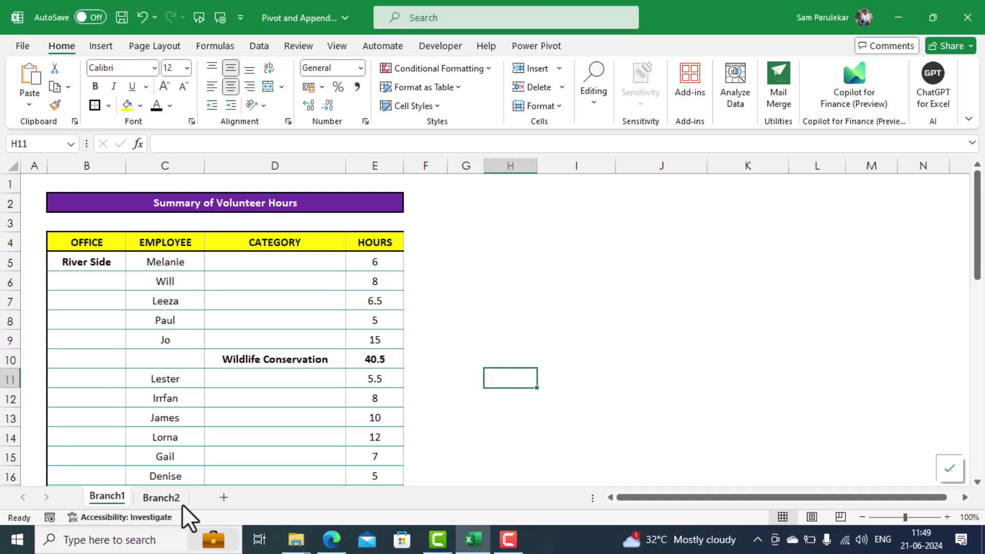
click(162, 497)
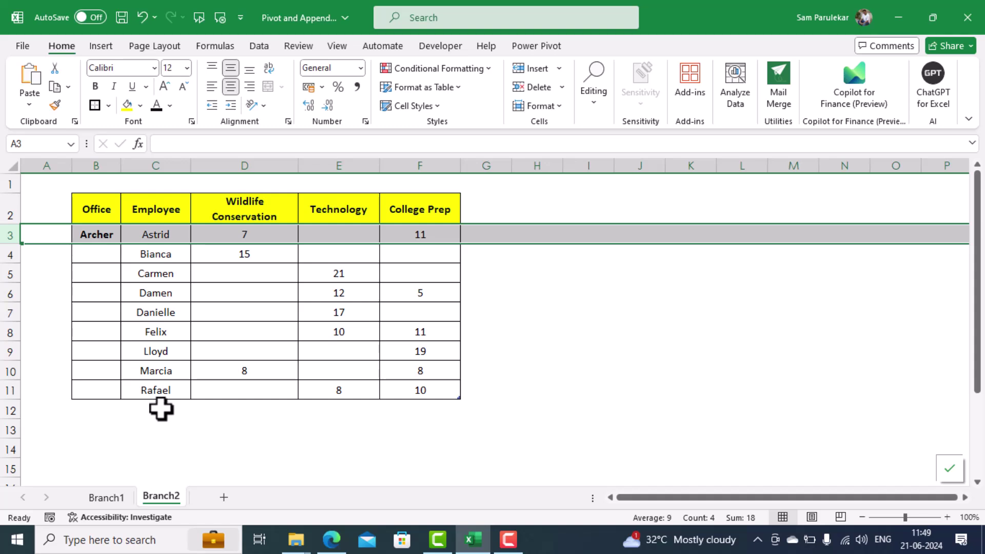
click(116, 496)
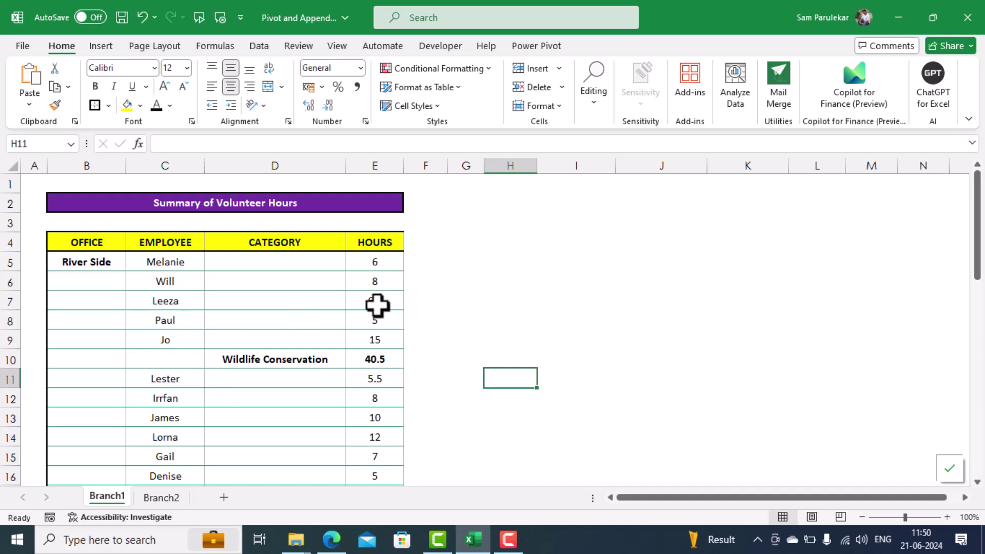
click(163, 497)
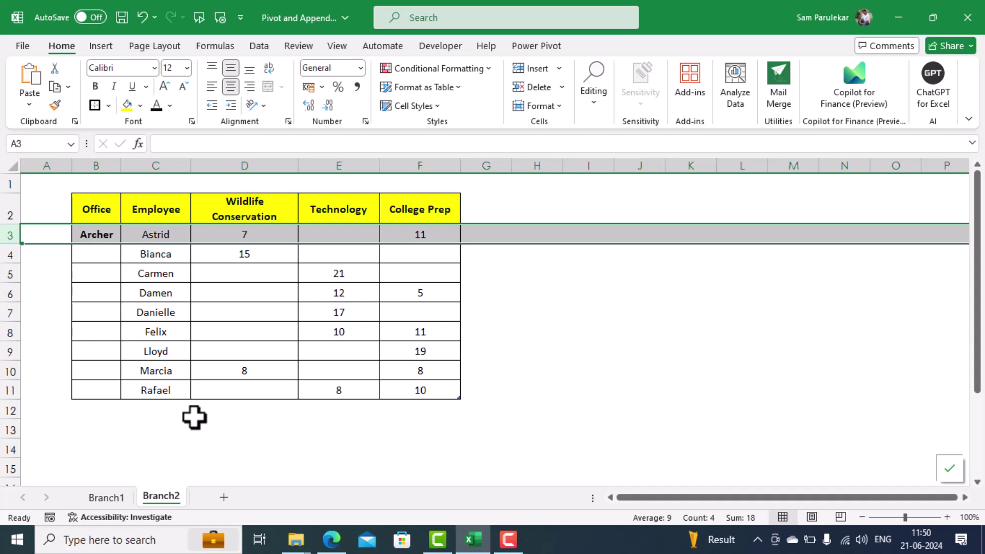
Load the volunteer hours table from the Branch1 sheet into the Power Query Editor
click(108, 498)
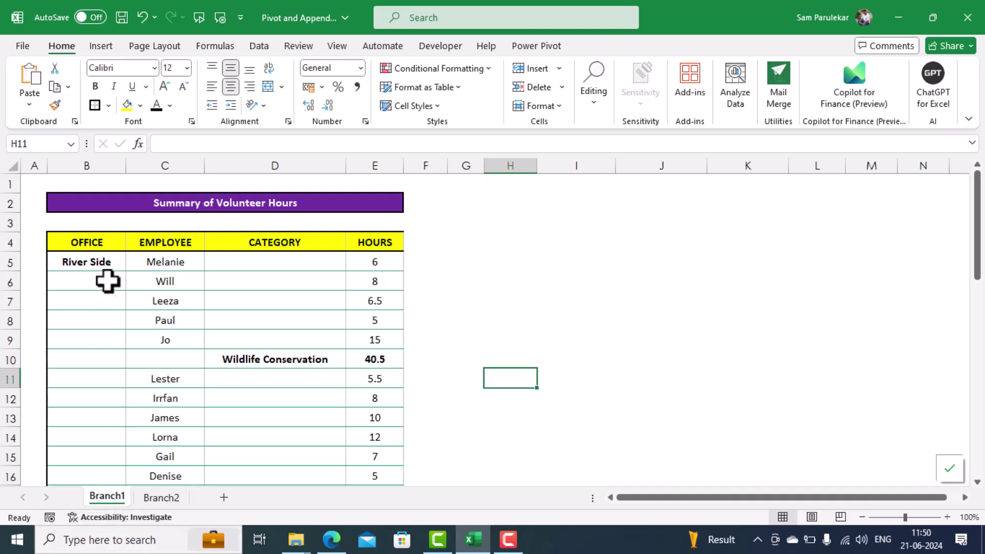
click(107, 281)
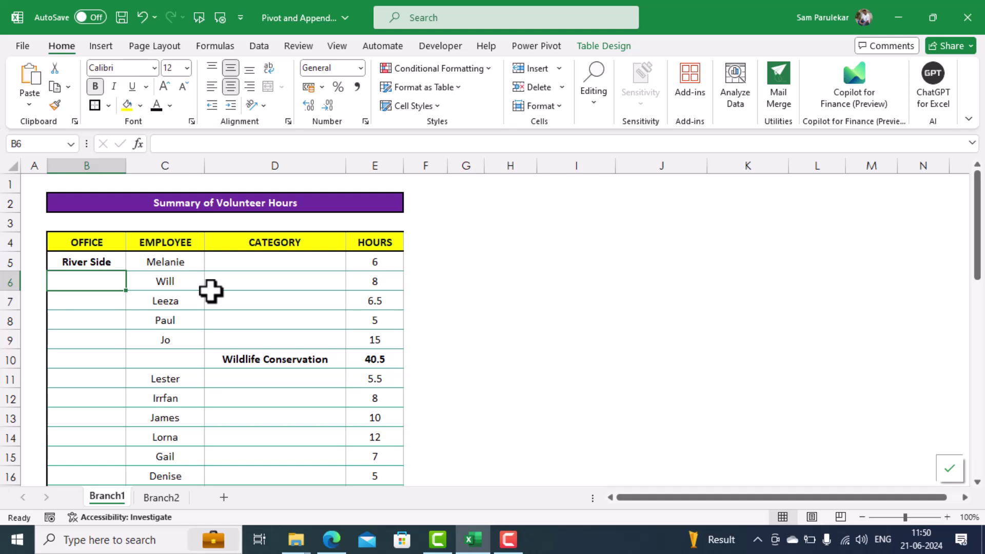
right_click(211, 293)
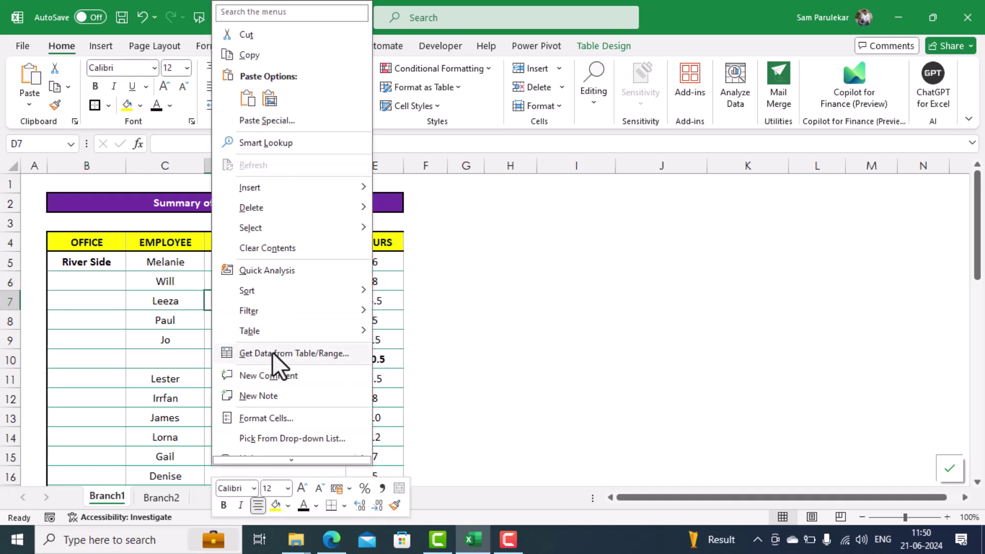
click(273, 353)
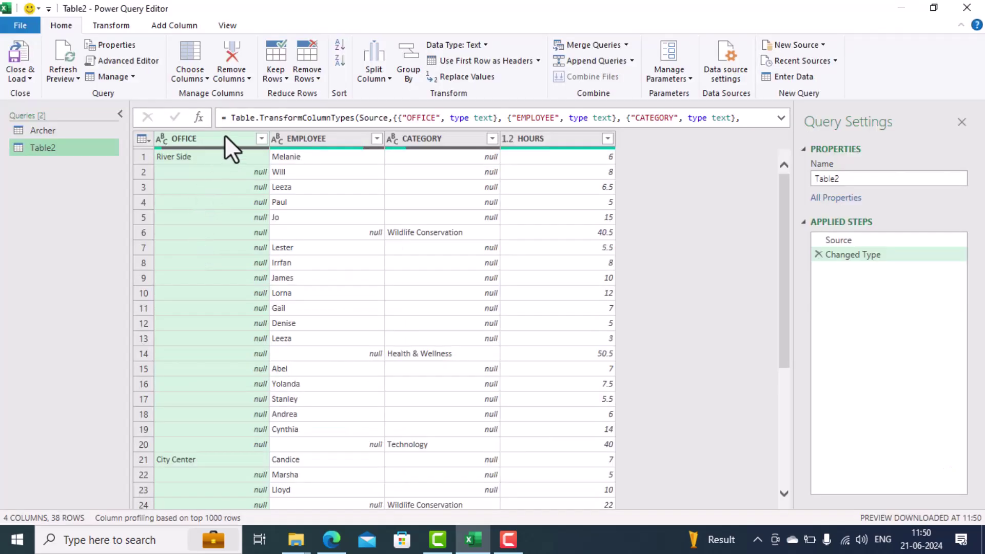
Fill the empty cells of the OFFICE column downward in the Table2 query
right_click(222, 139)
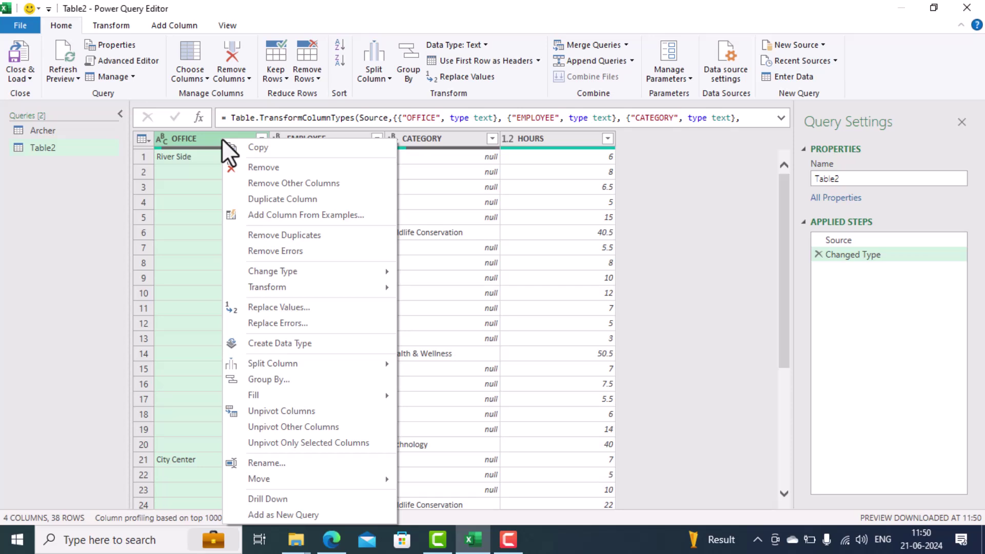
mouse_move(279, 395)
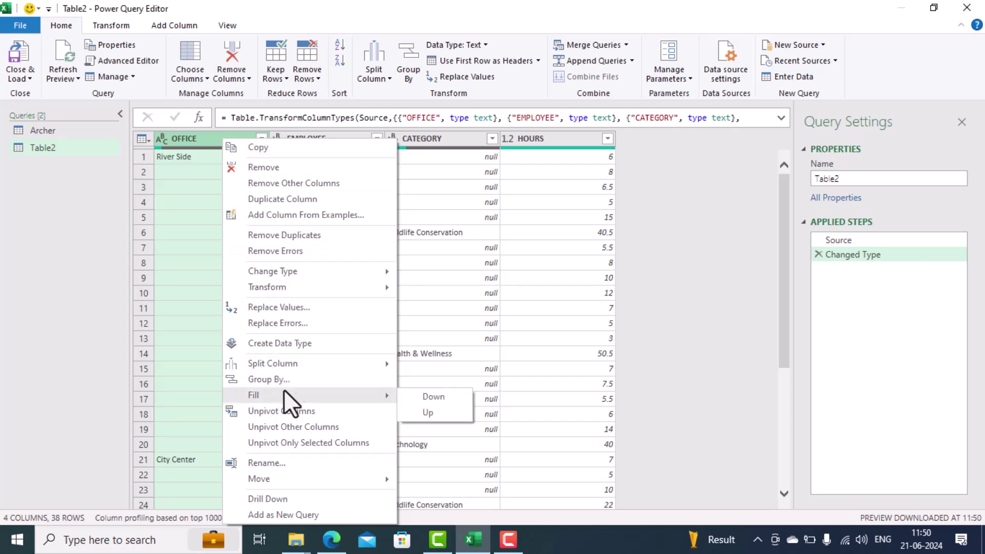
click(437, 398)
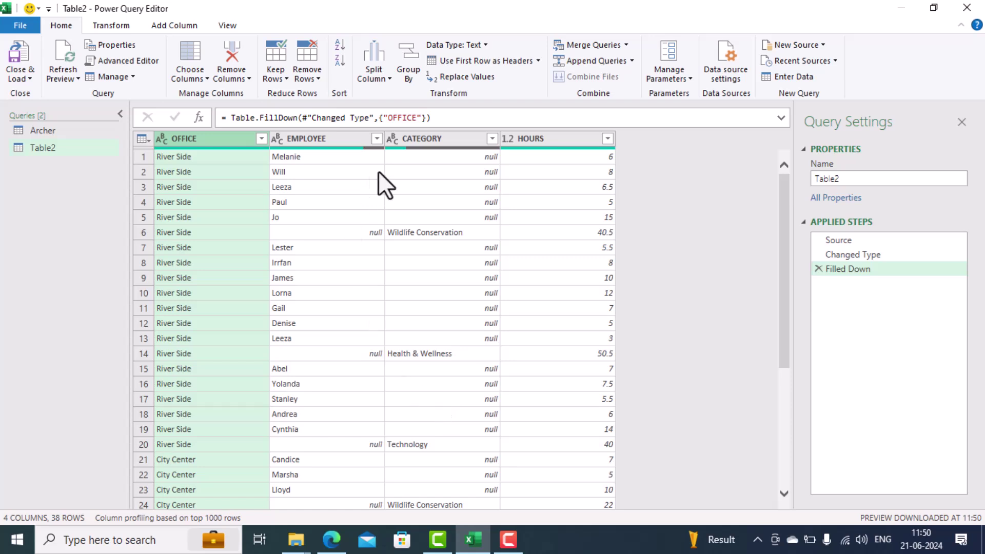
Fill the empty cells of the CATEGORY column upward in the Table2 query
click(439, 143)
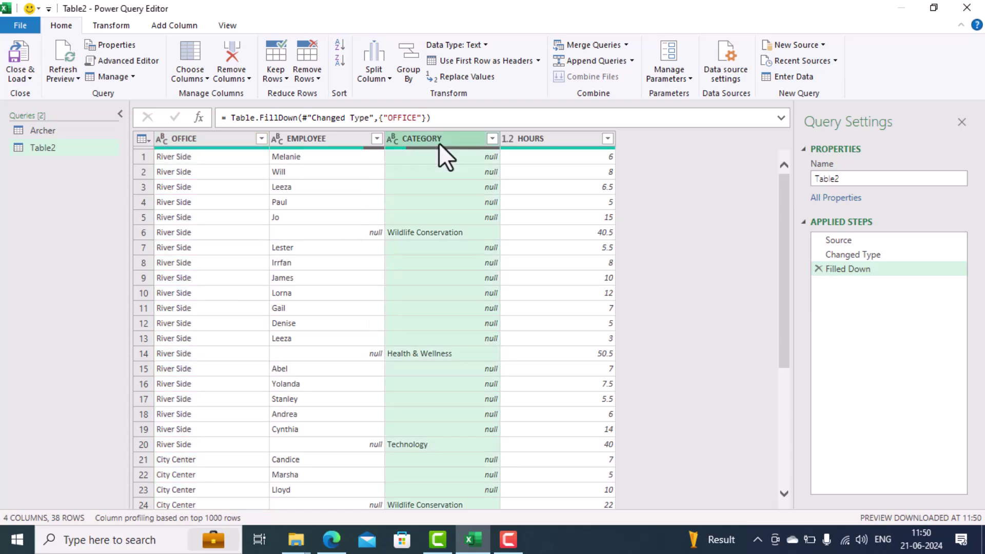
right_click(438, 142)
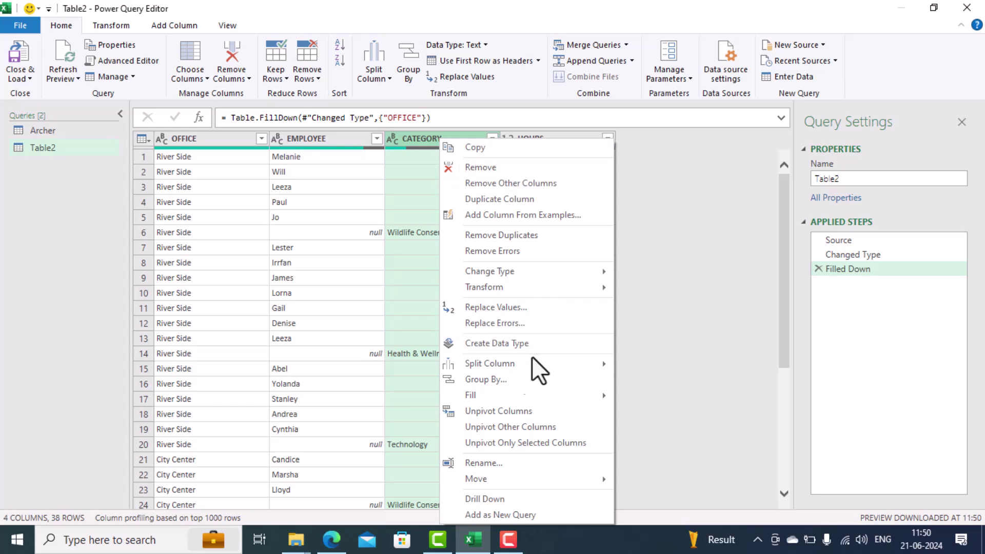
mouse_move(508, 395)
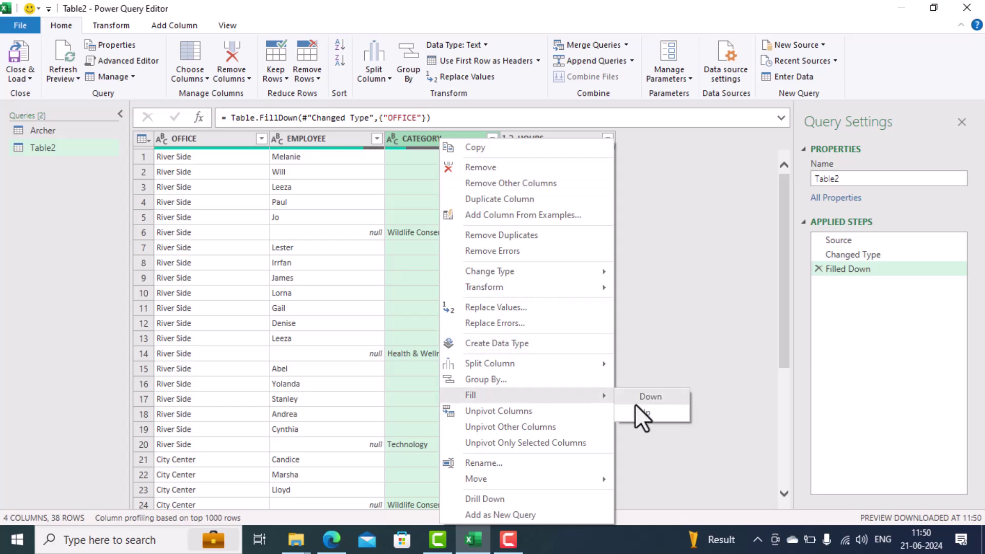
click(644, 412)
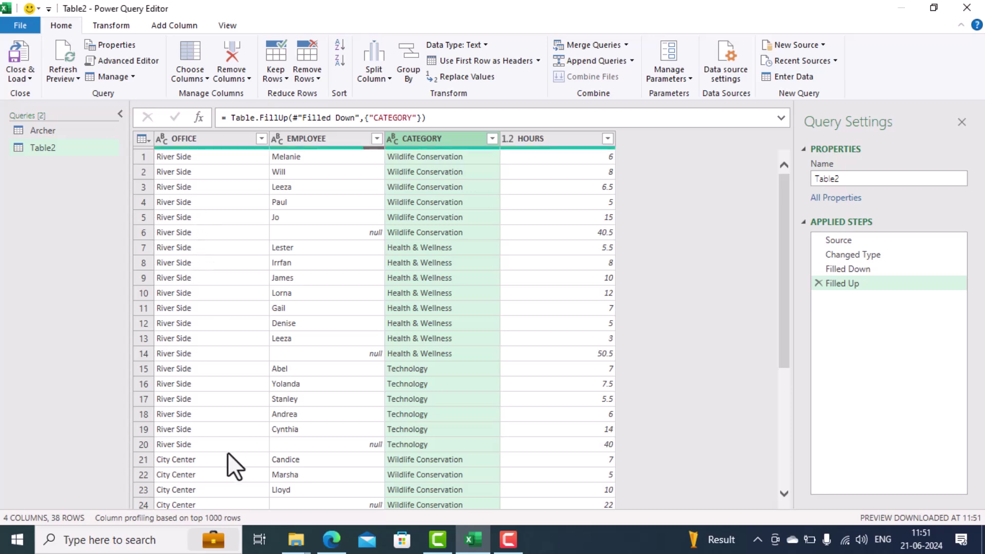
Fill the empty cells of the Office column downward in the Archer query
click(42, 131)
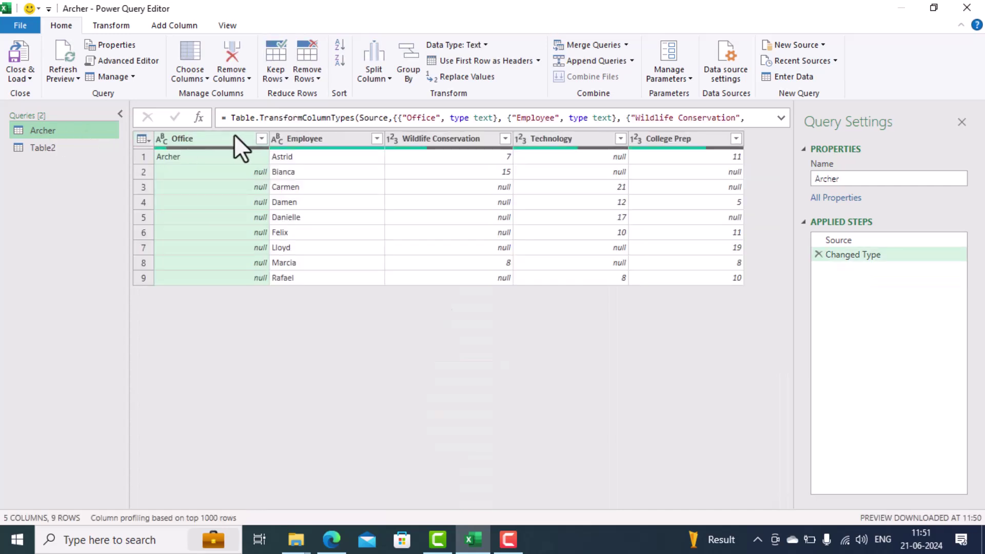
click(229, 140)
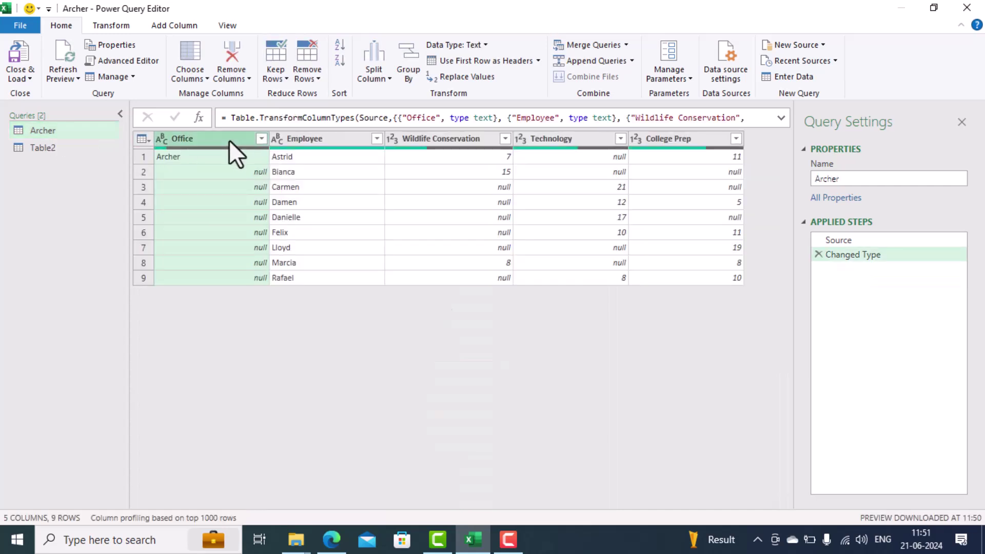
right_click(229, 140)
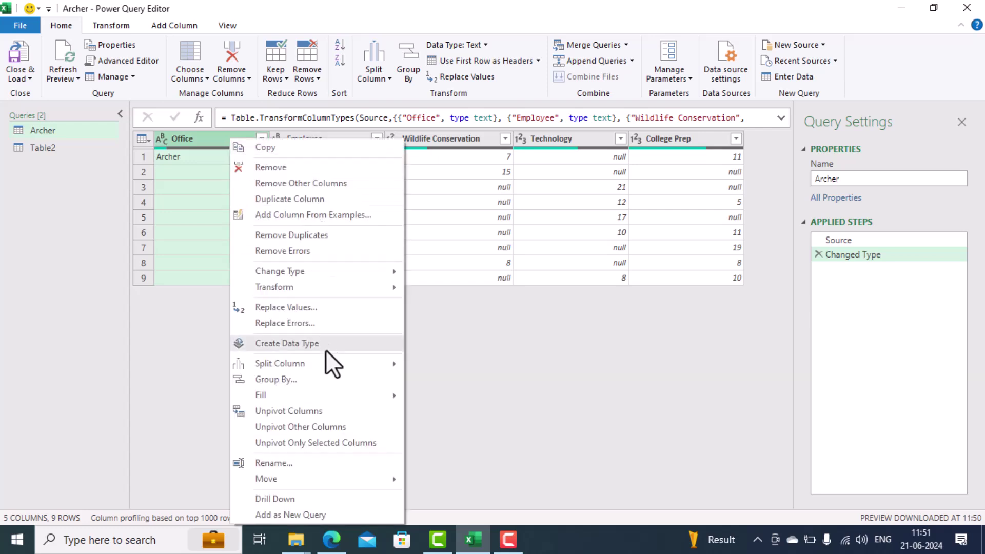
mouse_move(305, 393)
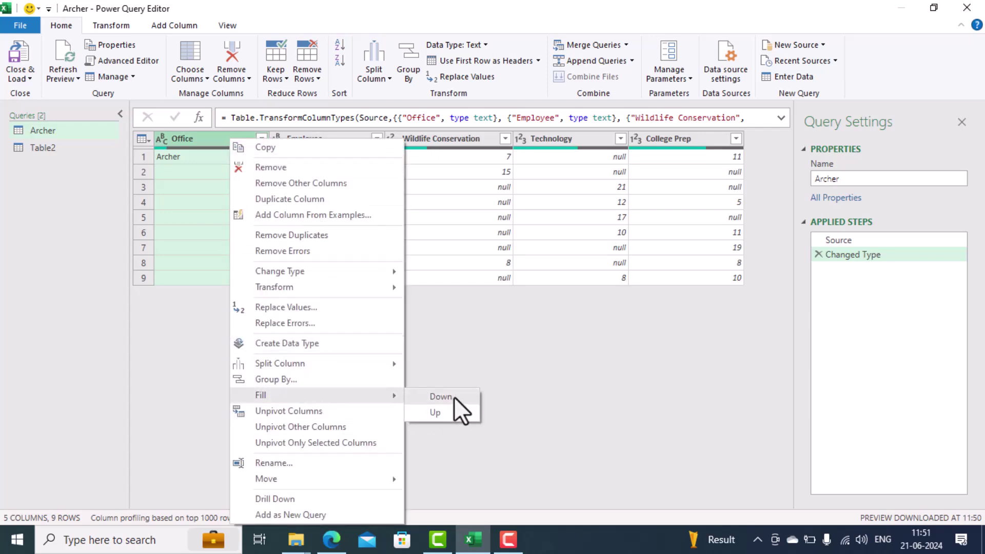
click(454, 396)
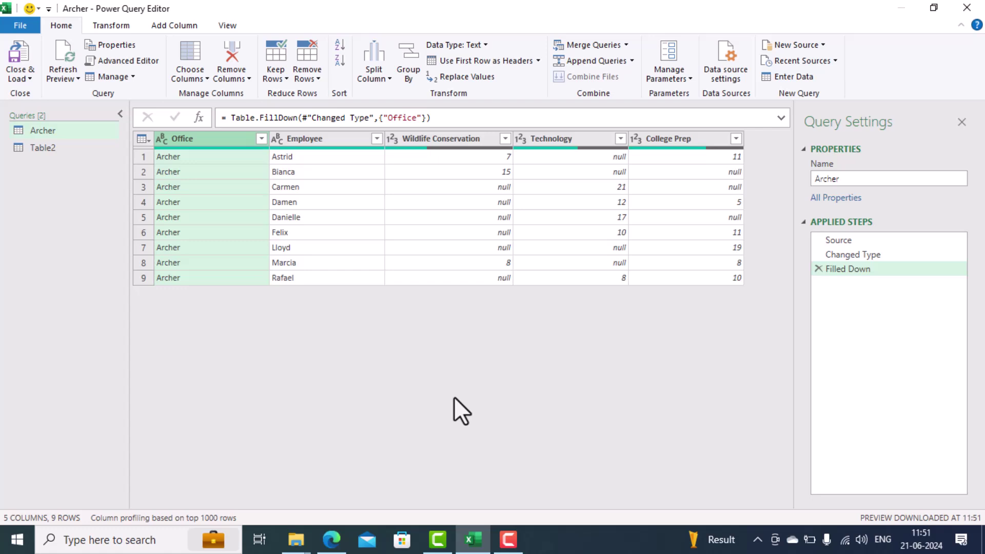
Filter the null rows out of the EMPLOYEE column in the Table2 query
click(45, 148)
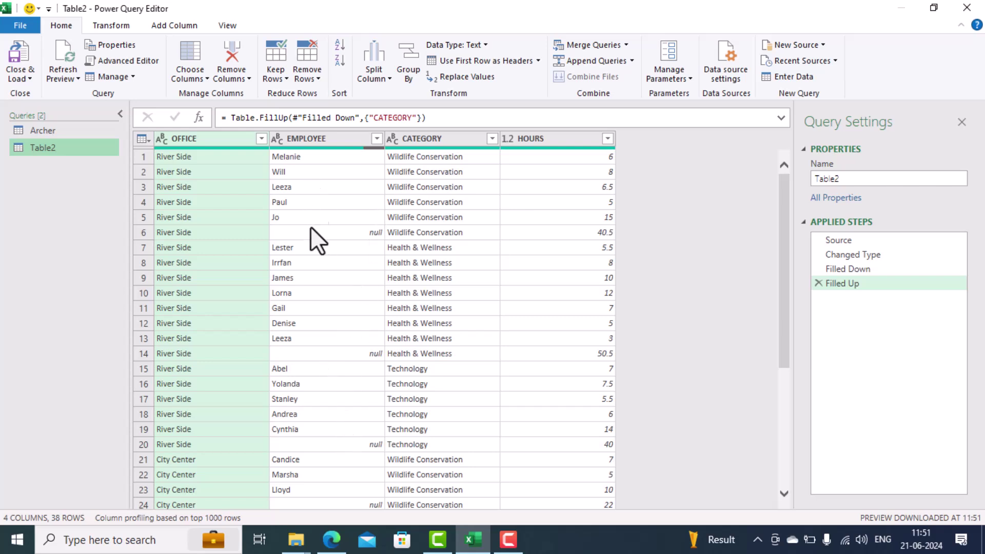
click(376, 138)
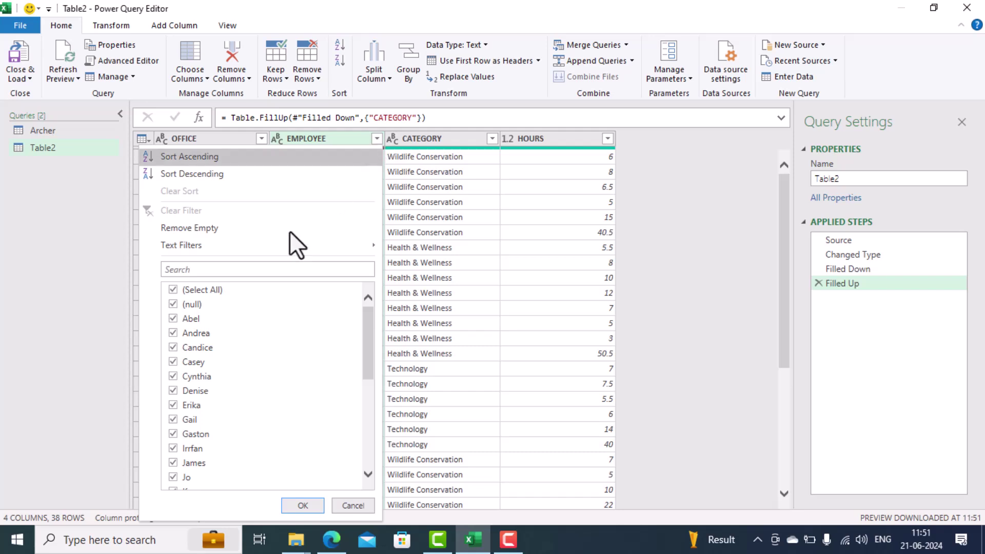
click(171, 305)
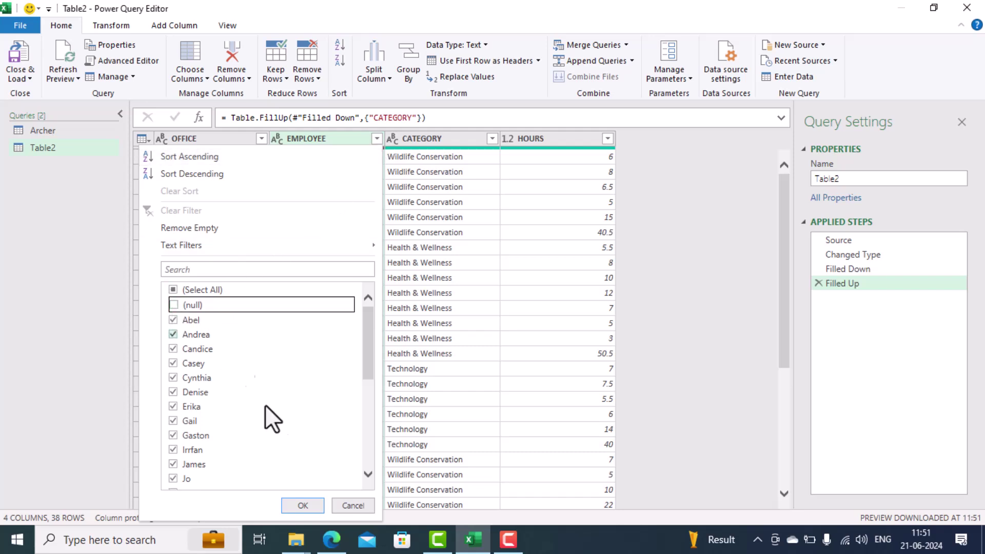
click(302, 505)
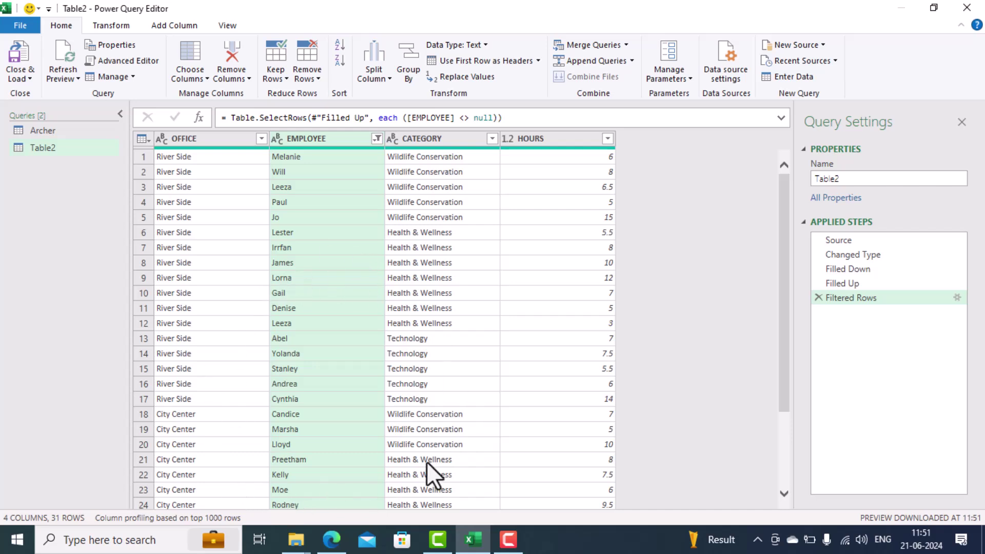
Rename the Office column of the Archer query to OFFICE so it matches the Table2 header
click(66, 131)
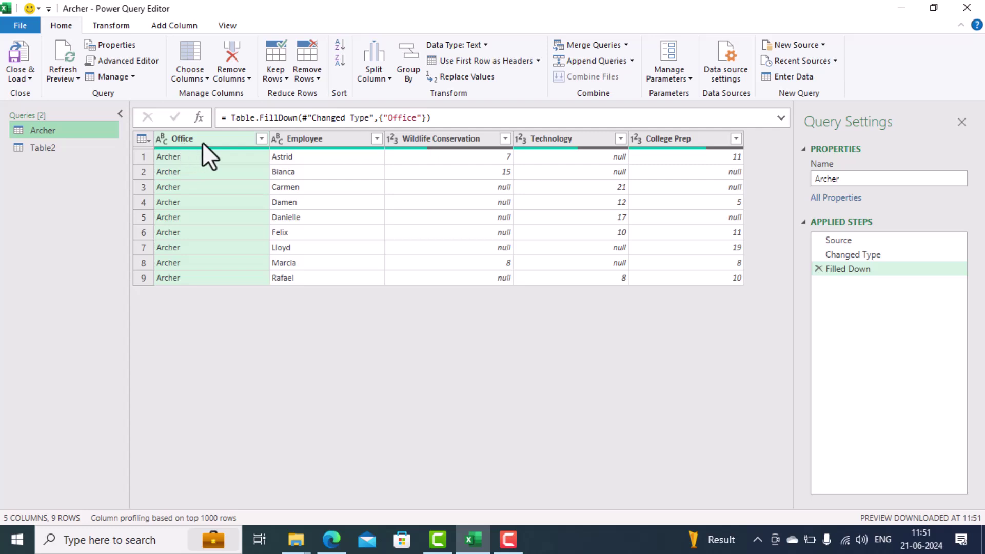
click(63, 148)
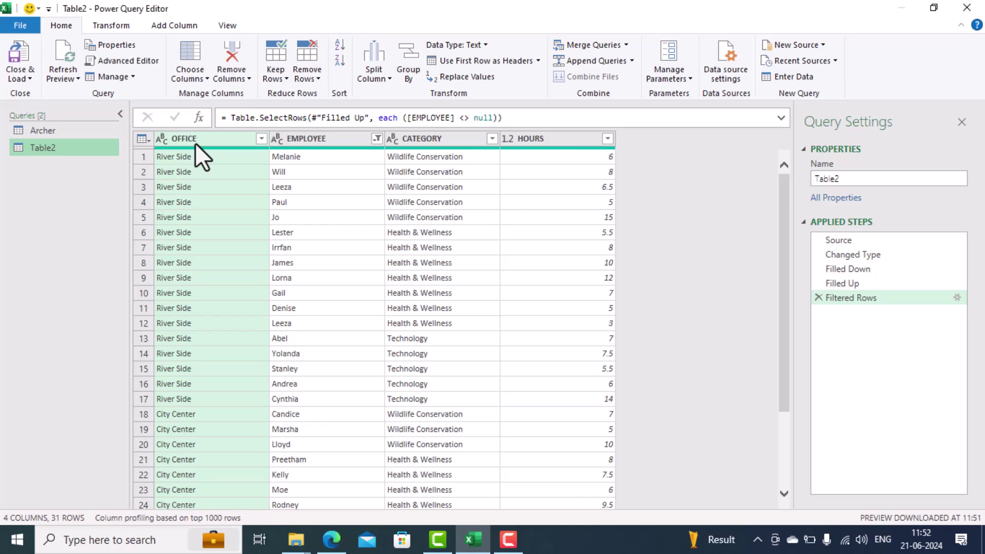
click(78, 129)
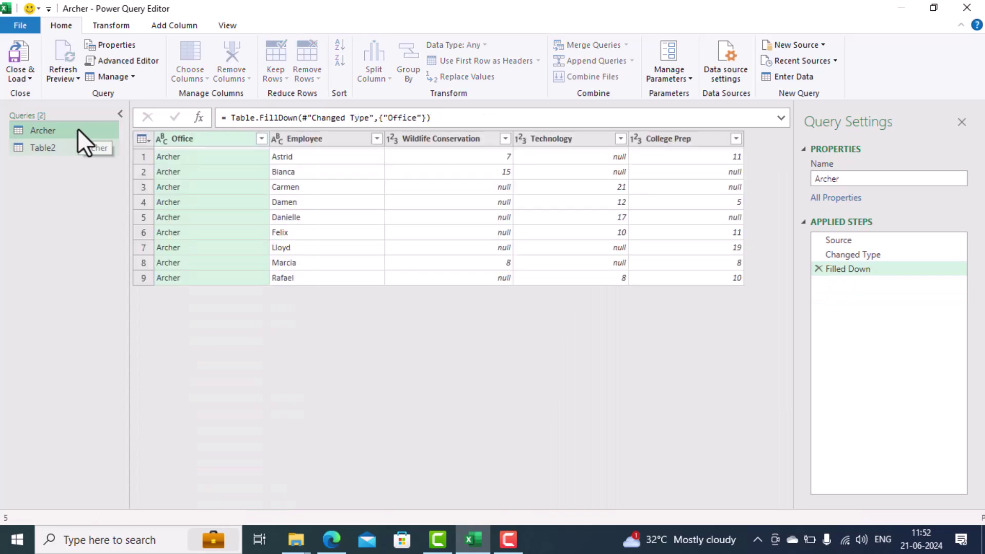
double_click(181, 139)
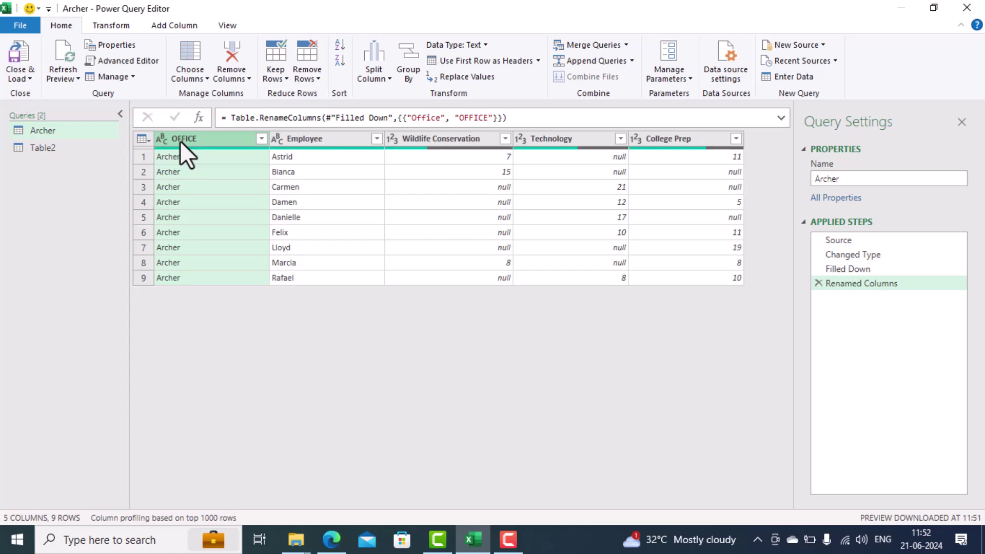
Rename the Employee column of the Archer query to EMPLOYEE to match the Table2 header
click(40, 147)
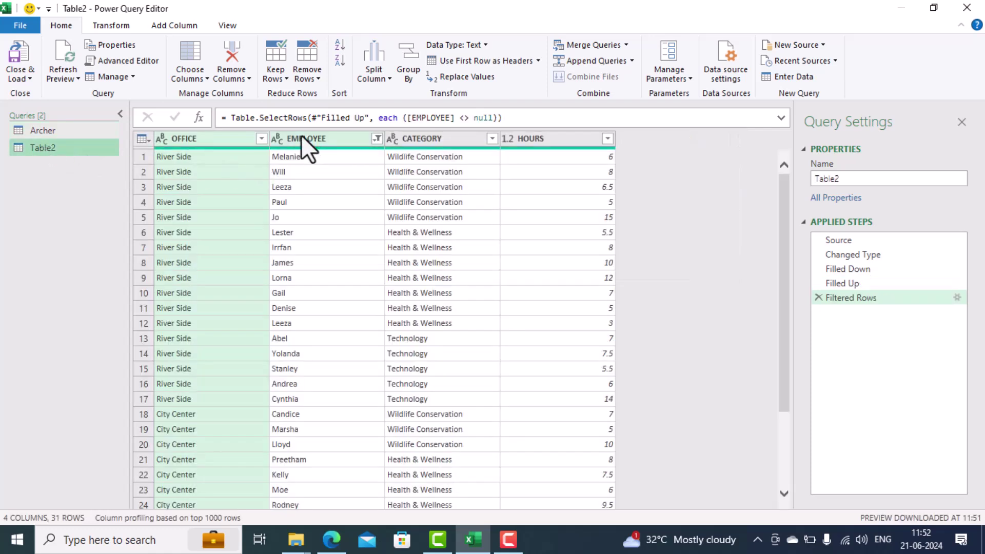
click(64, 134)
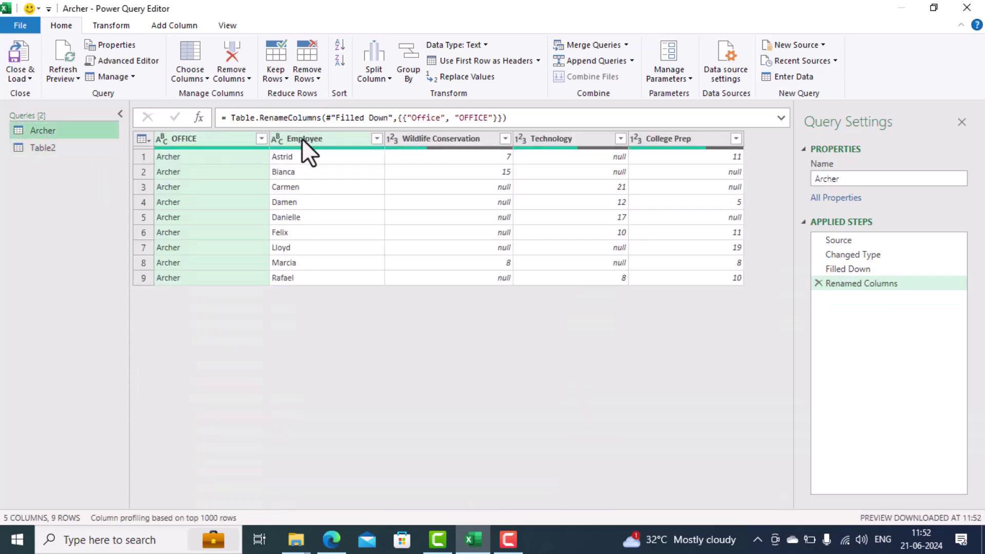
double_click(301, 139)
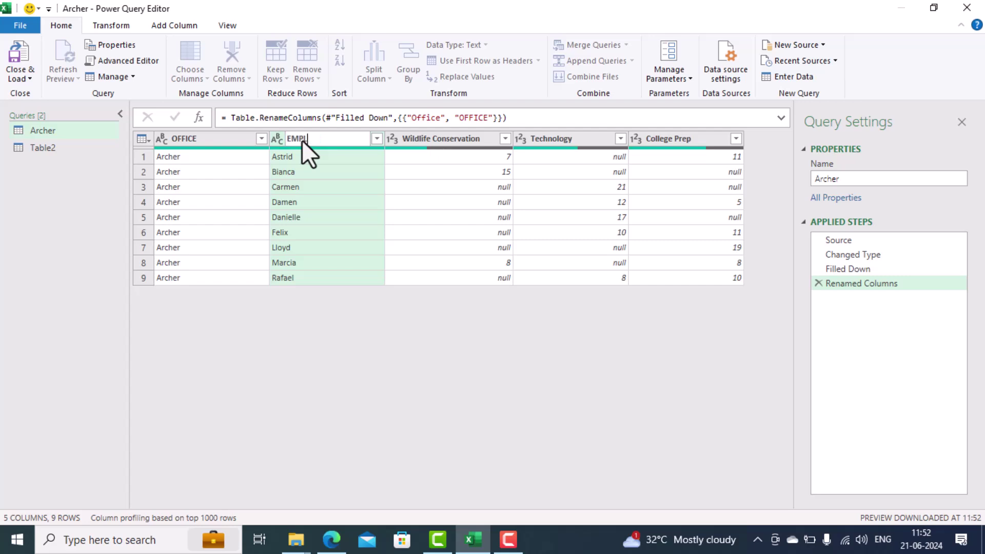
text(EMPLOYEE)
key(Return)
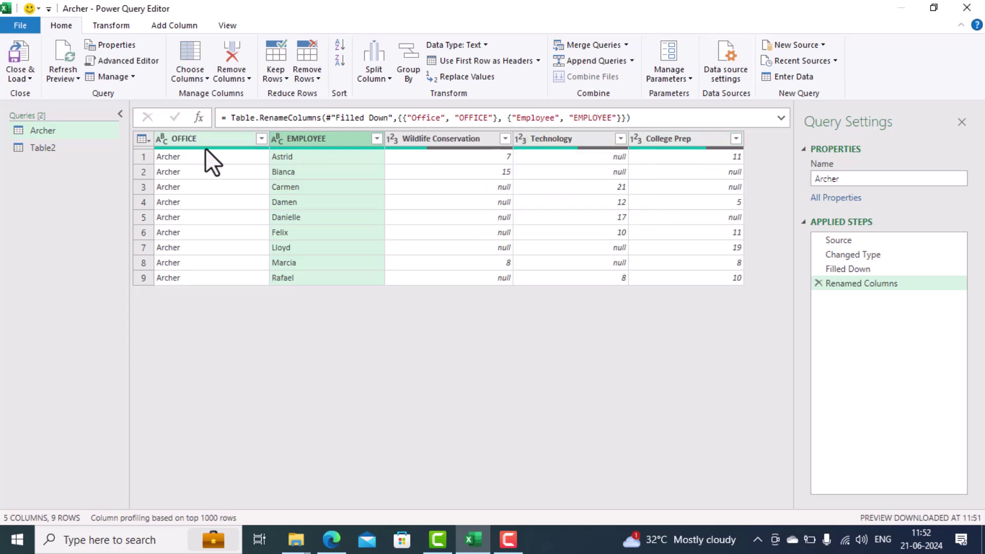
Pivot the CATEGORY column of the Table2 query, using HOURS as the values column
click(66, 149)
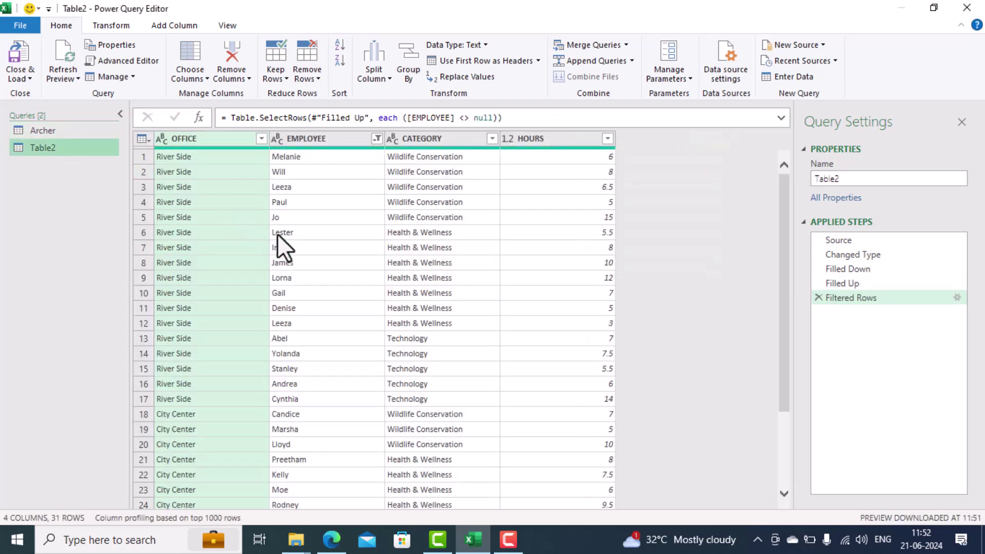
scroll(433, 268, down, 3)
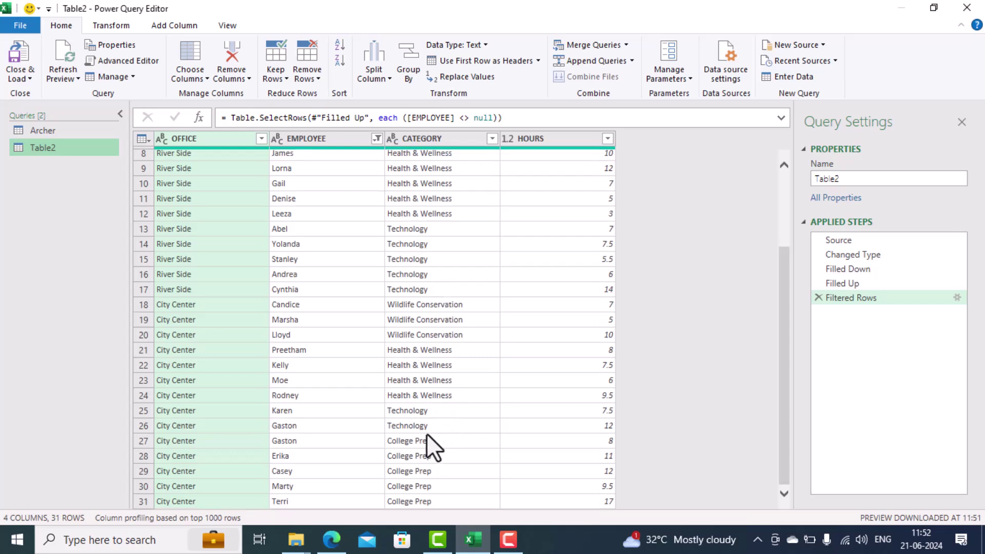
scroll(432, 236, up, 3)
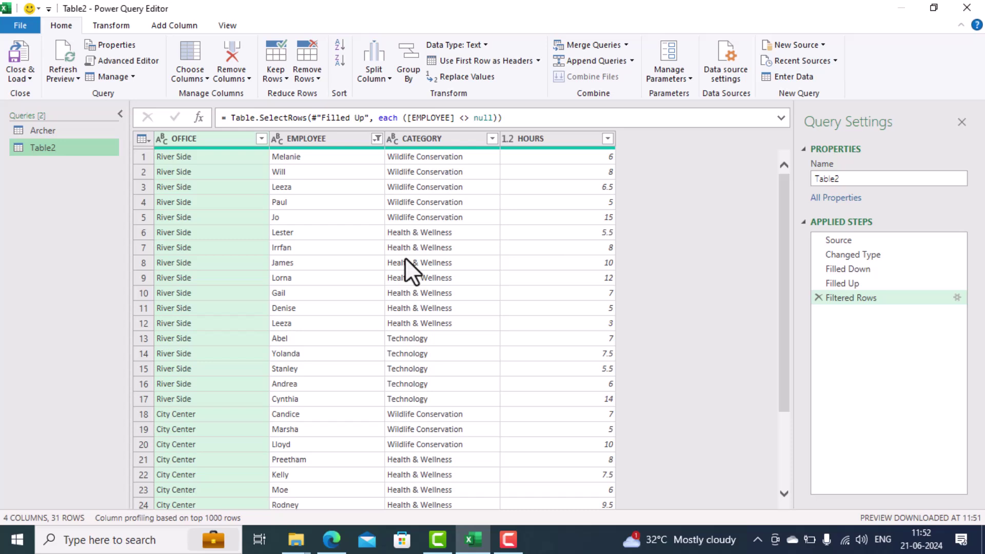
click(446, 139)
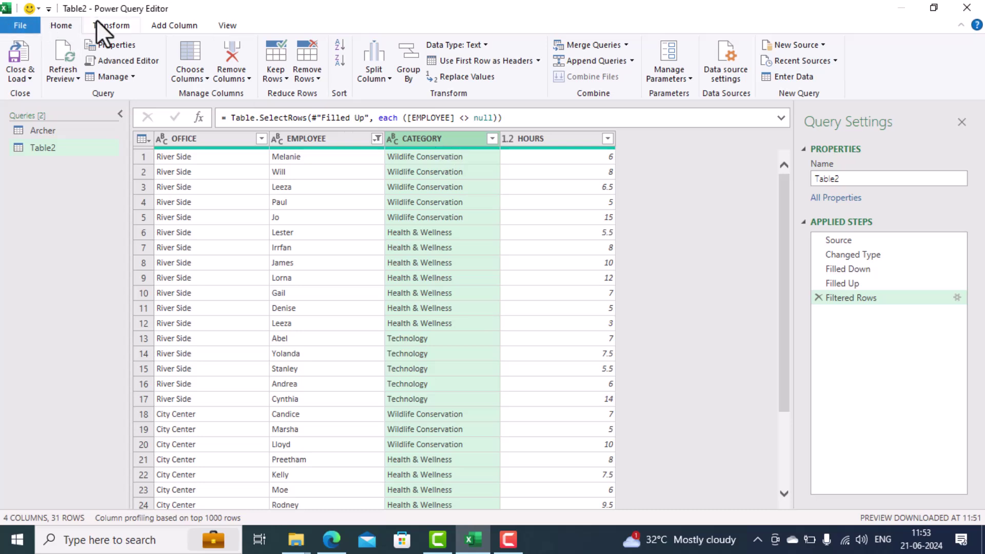
click(112, 29)
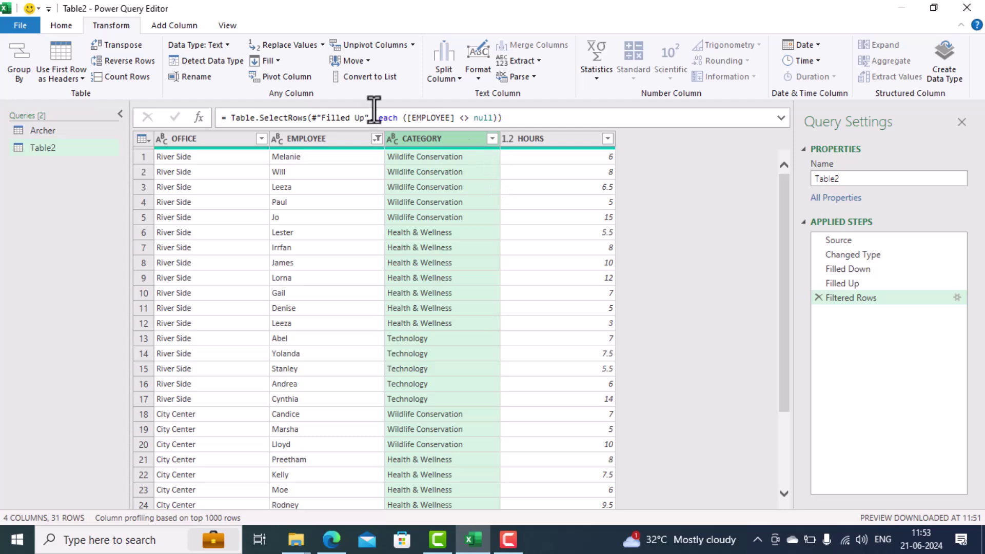
click(276, 76)
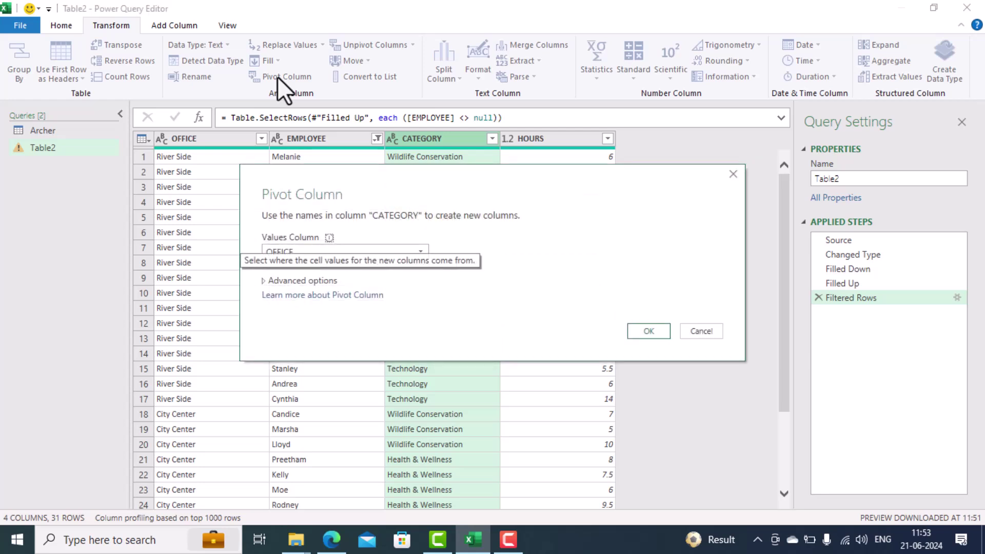
click(343, 248)
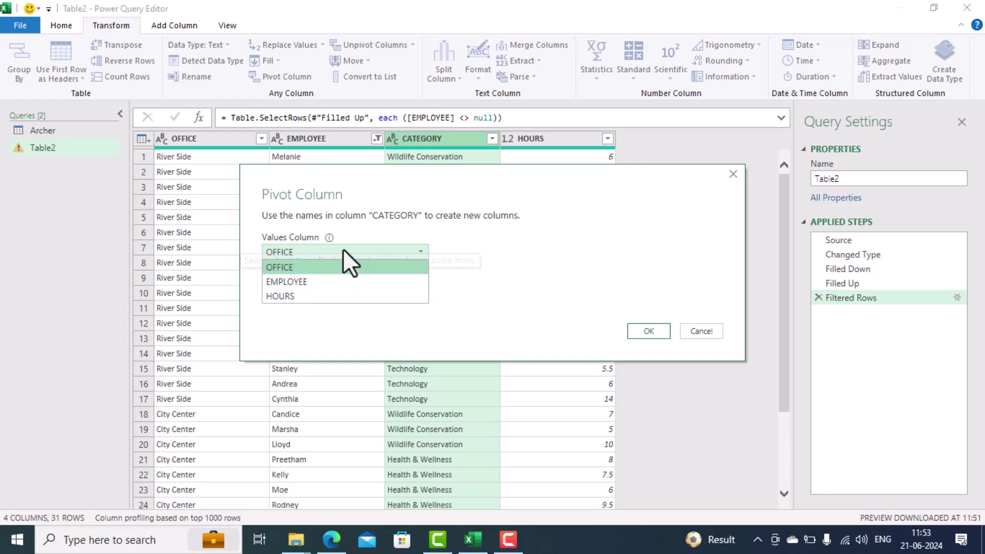
click(299, 297)
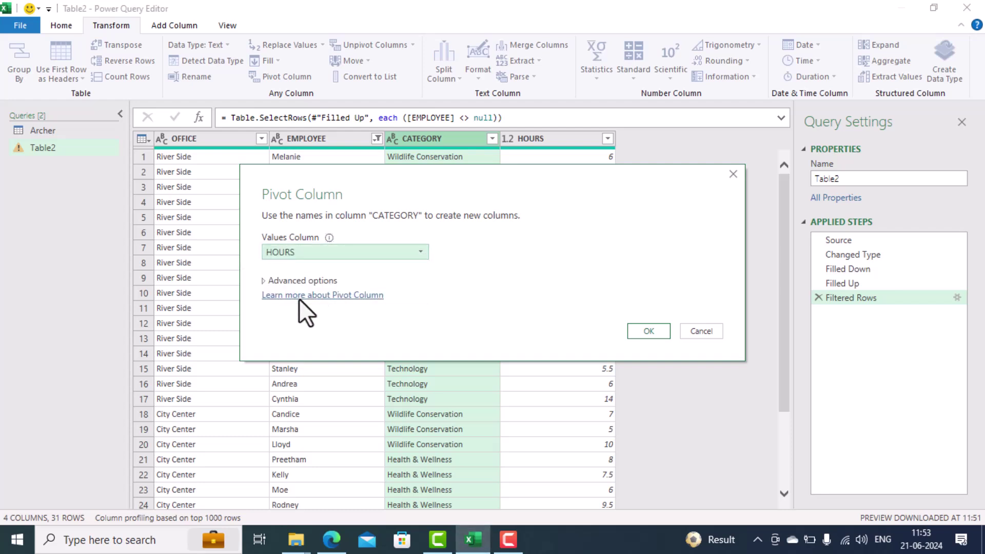
click(632, 332)
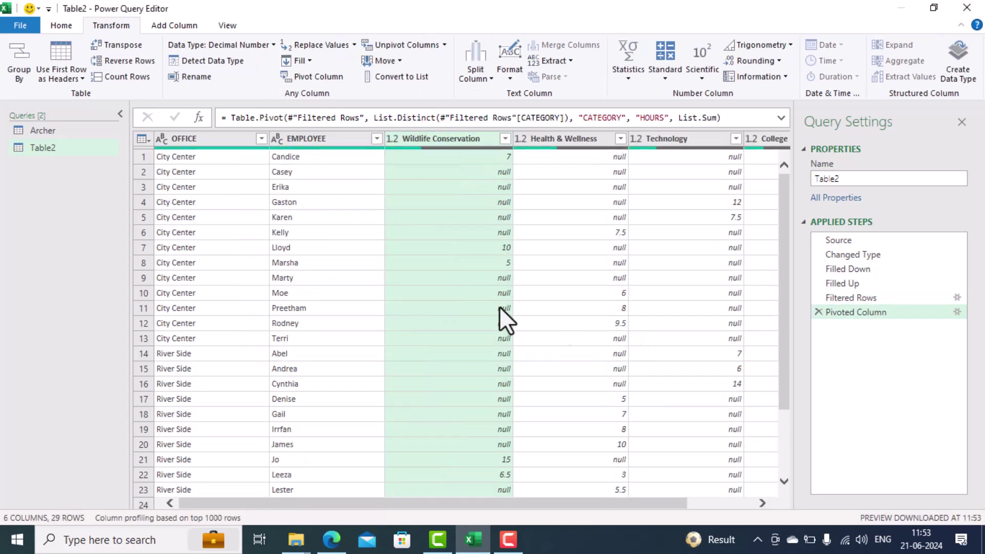
Examine the pivoted Table2 rows and compare the query's column layout with that of the Archer query
scroll(168, 180, down, 1)
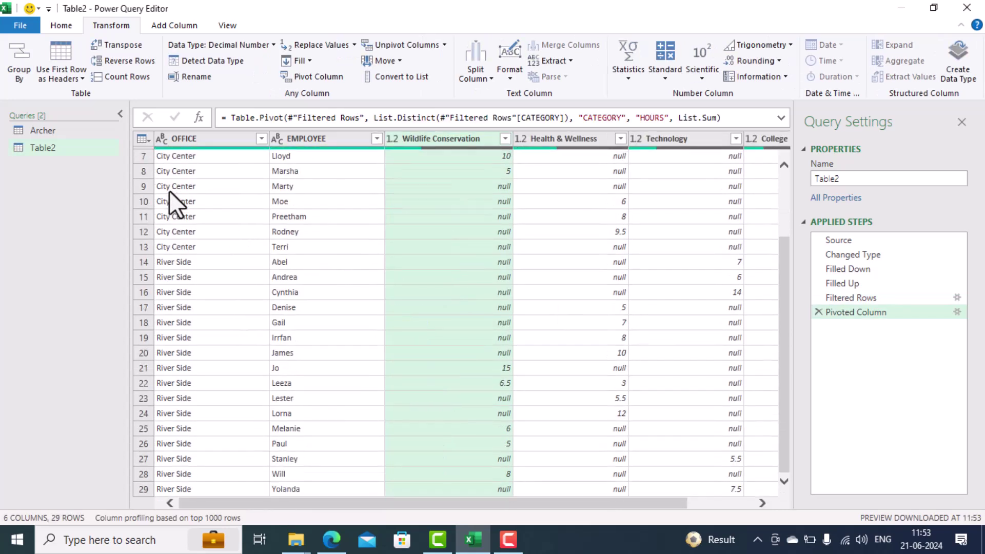
scroll(168, 190, up, 1)
scroll(224, 284, down, 1)
scroll(224, 285, up, 1)
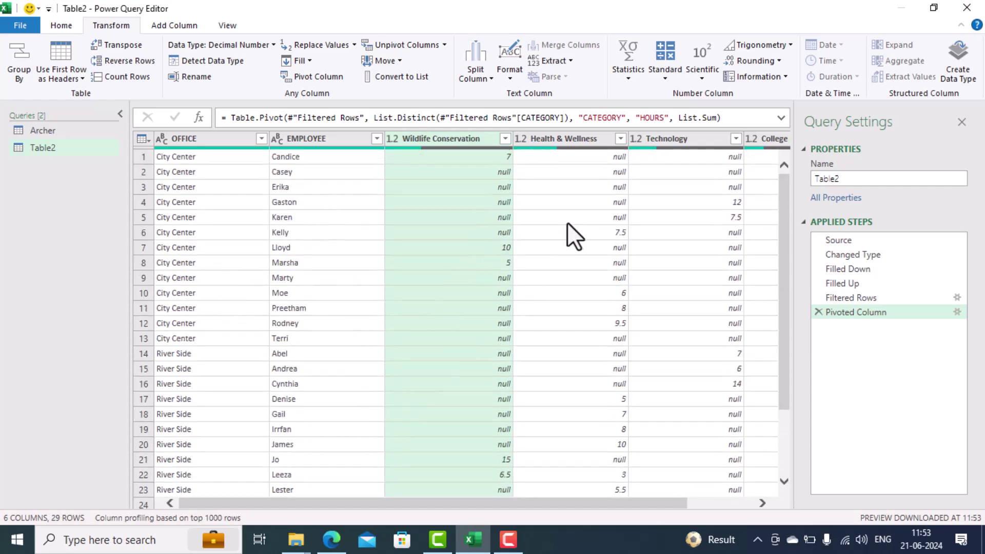
scroll(569, 226, down, 1)
drag(510, 503, 477, 503)
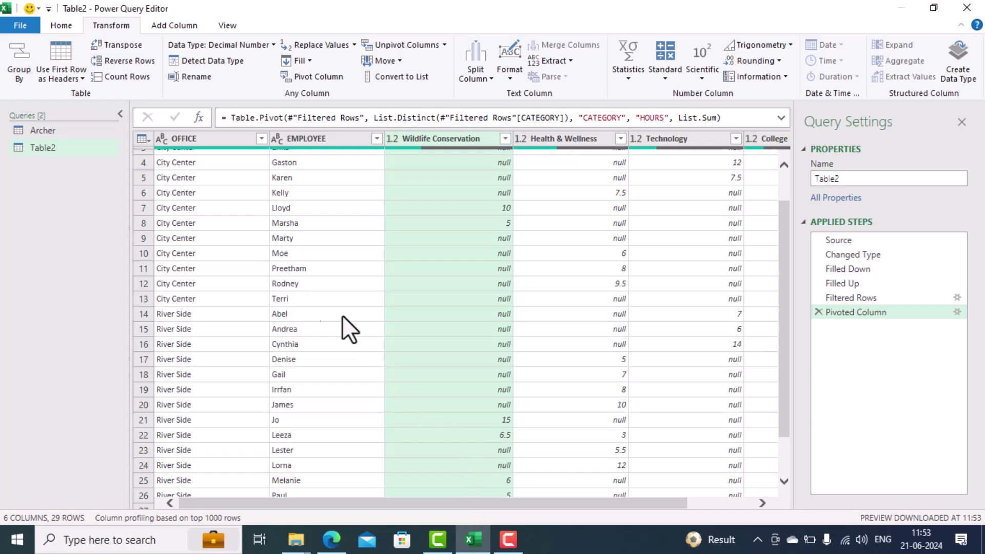
click(53, 134)
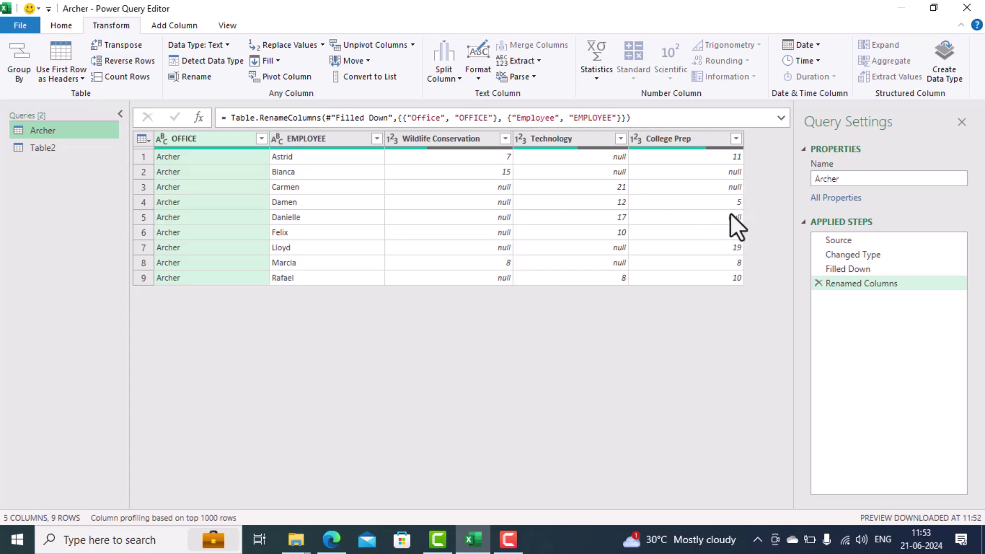
click(60, 147)
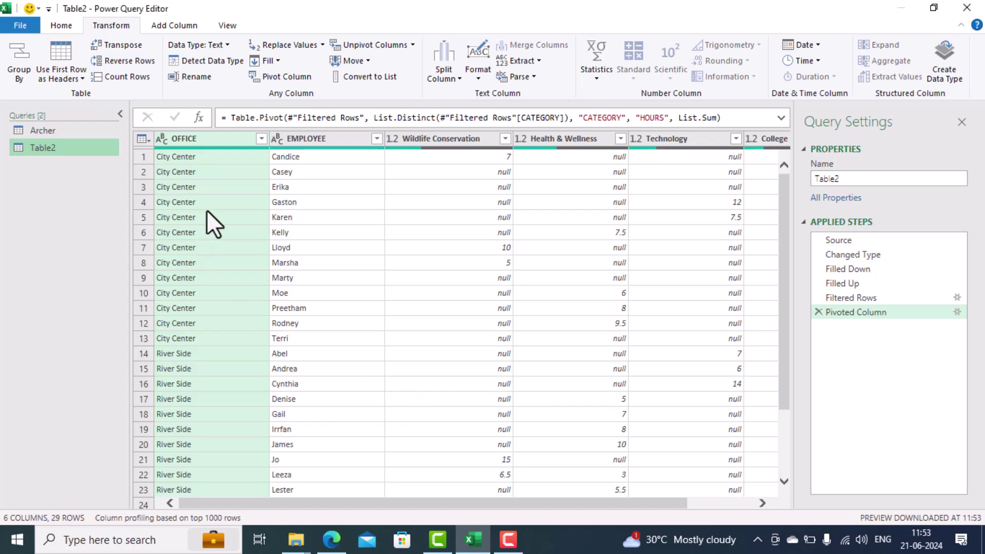
scroll(236, 350, down, 2)
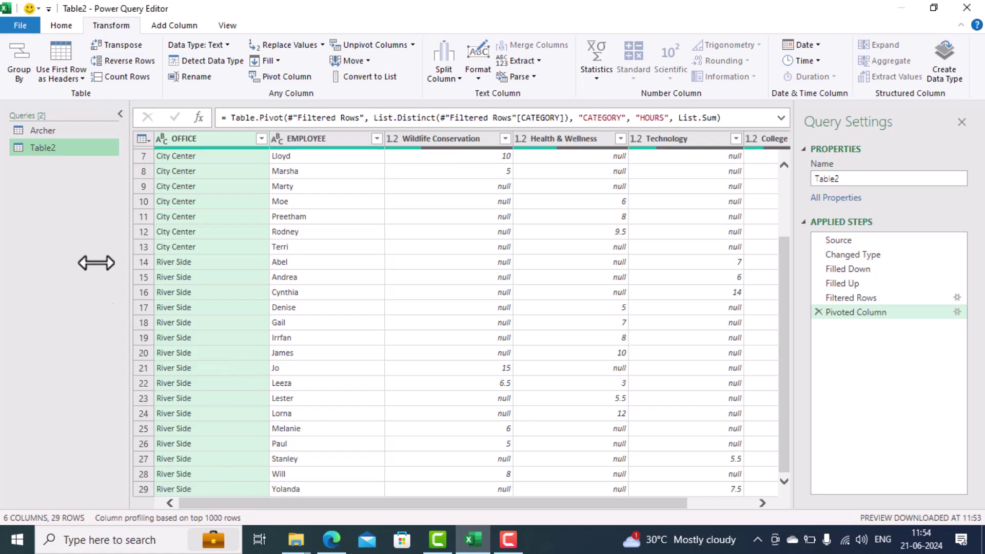
click(72, 133)
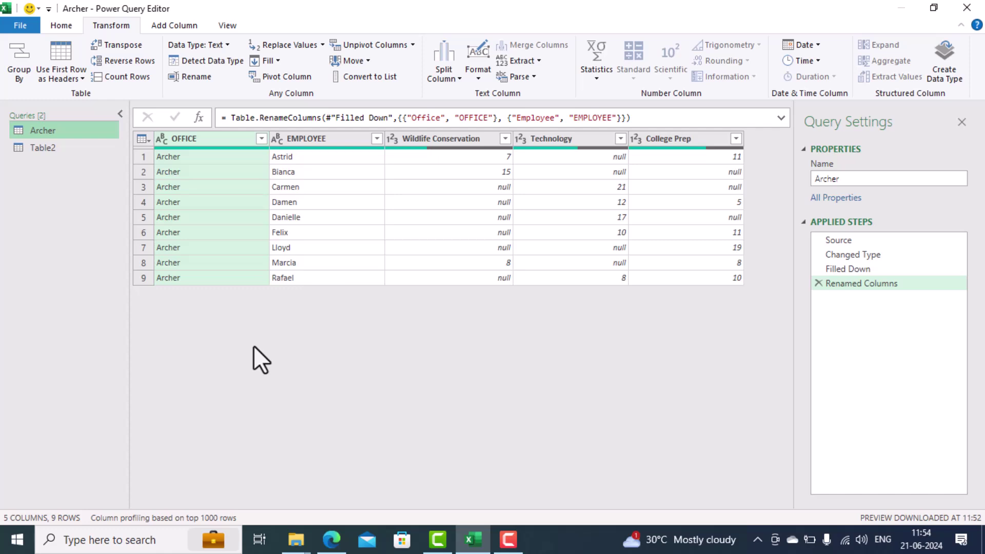
Append the Table2 and Archer queries as a new query, with Table2 as the first table and Archer as the second
click(54, 148)
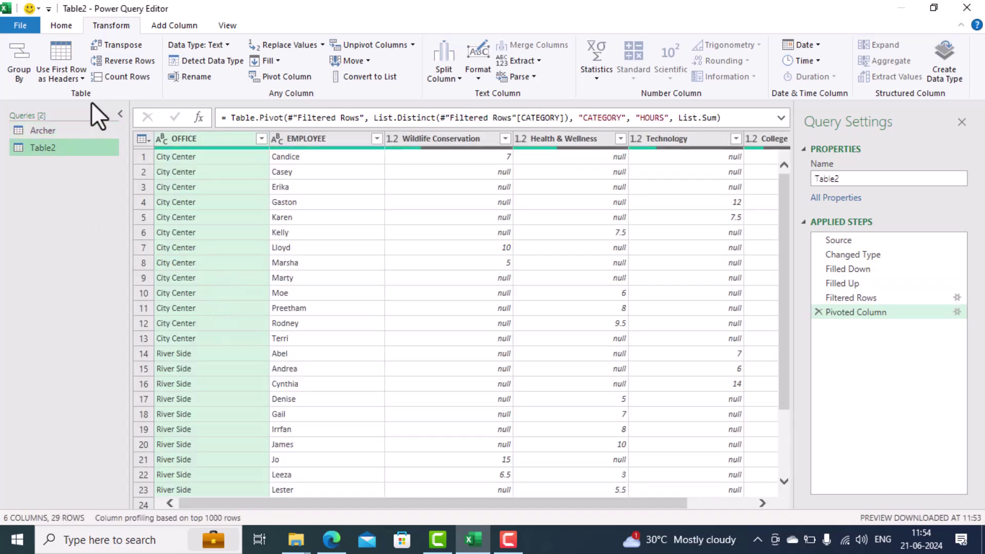
click(63, 28)
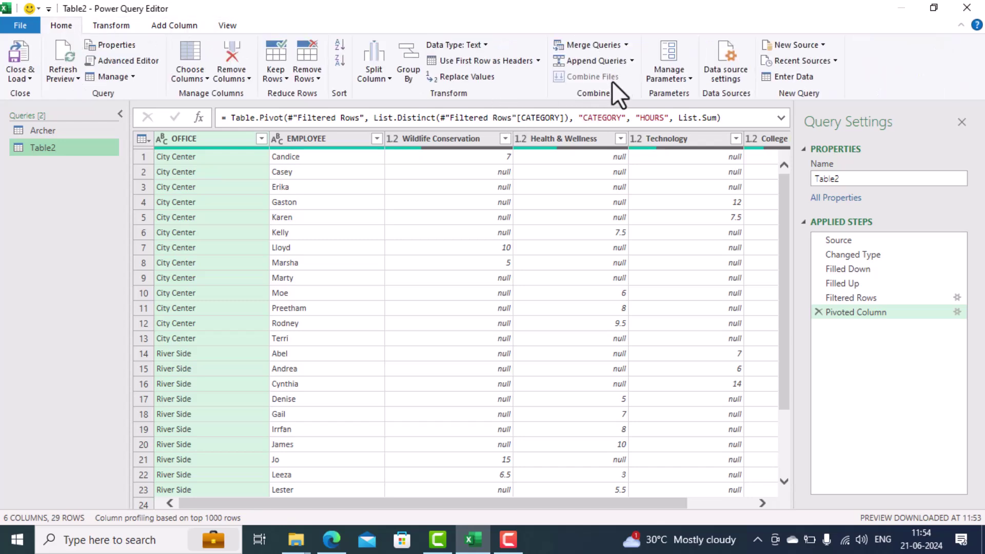
click(633, 60)
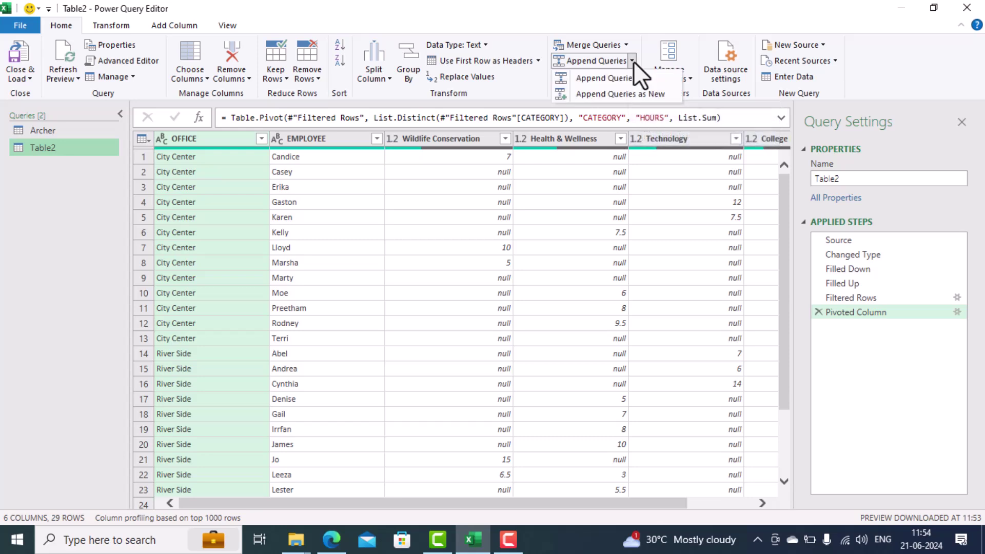
click(633, 93)
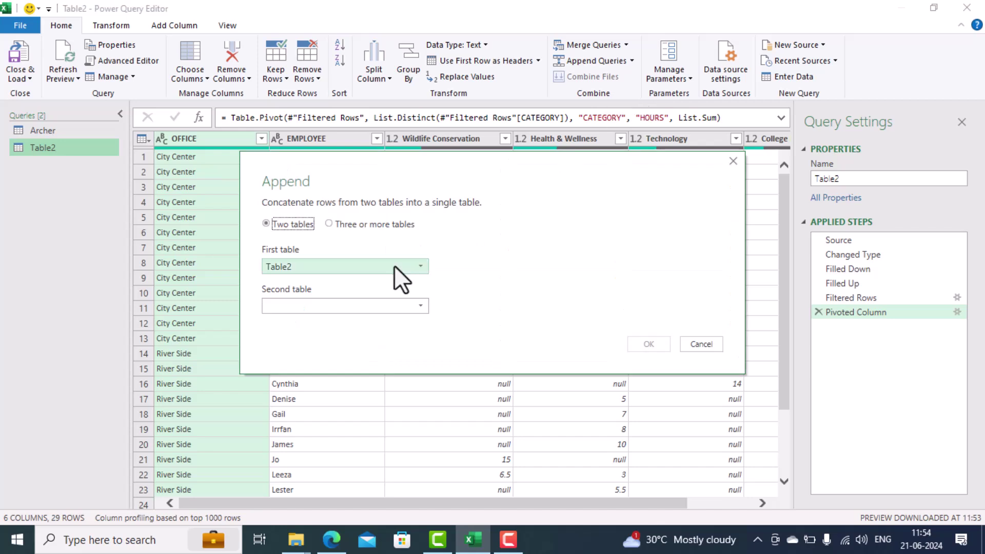
click(394, 265)
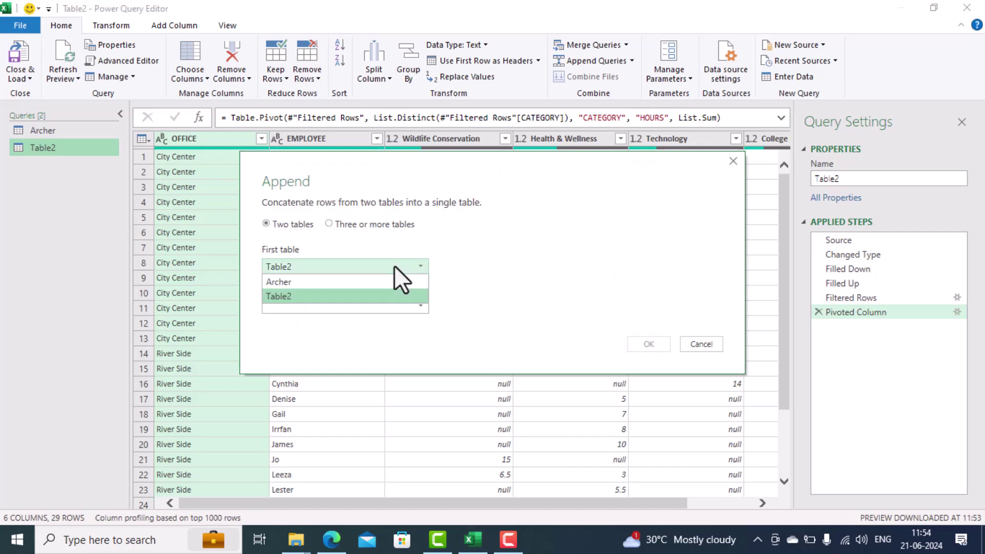
click(327, 297)
click(321, 305)
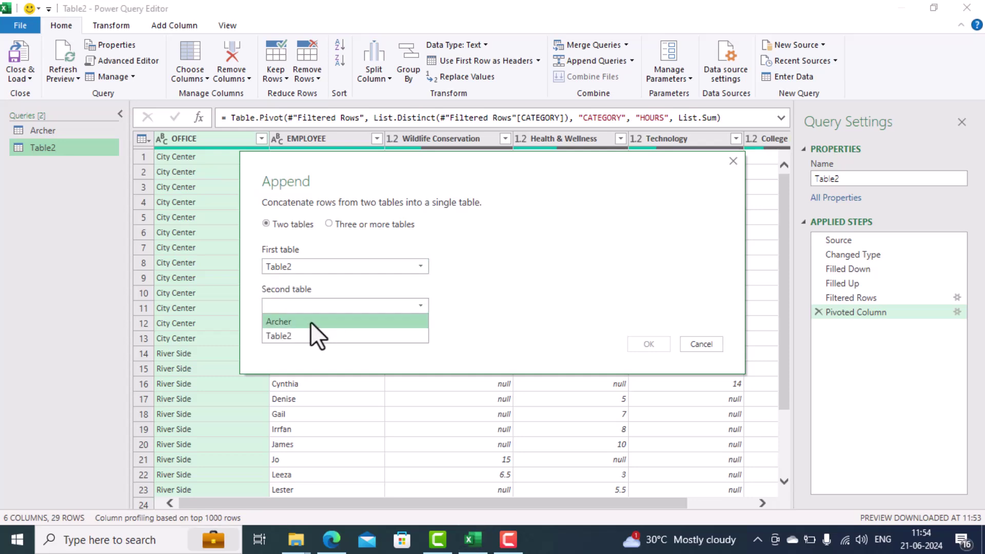
click(310, 322)
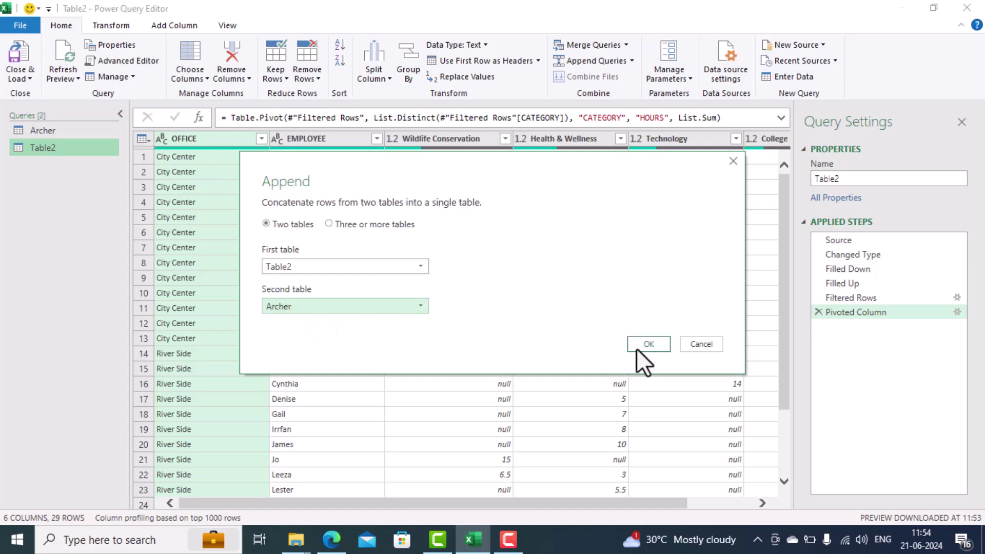
click(638, 347)
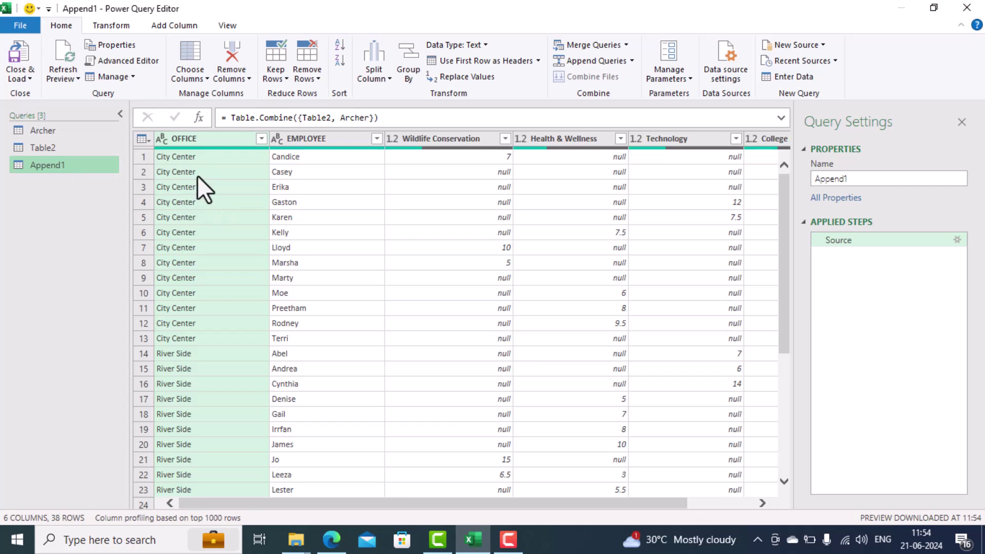
Check the rows of the appended query, then close the query editor and load the results into the workbook
scroll(235, 293, down, 4)
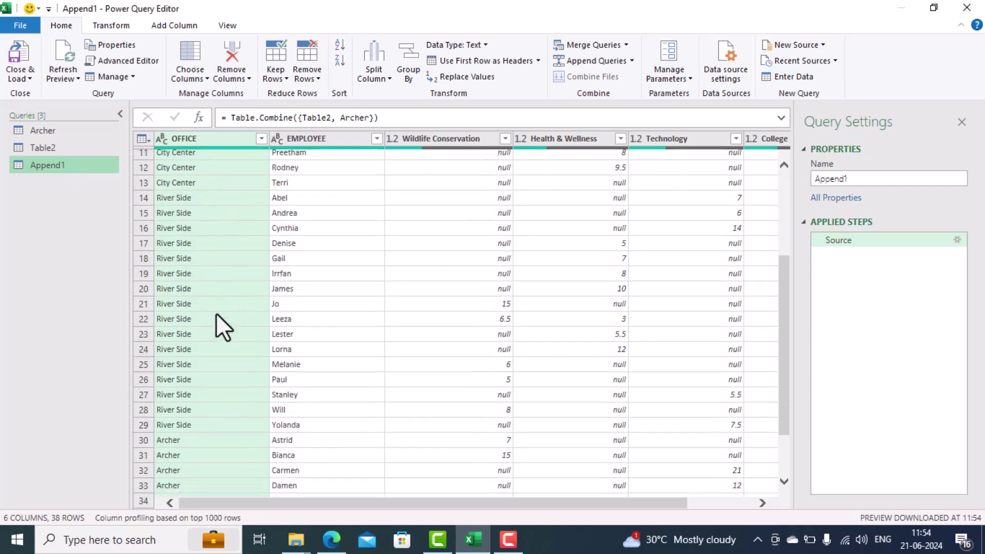
scroll(223, 326, down, 2)
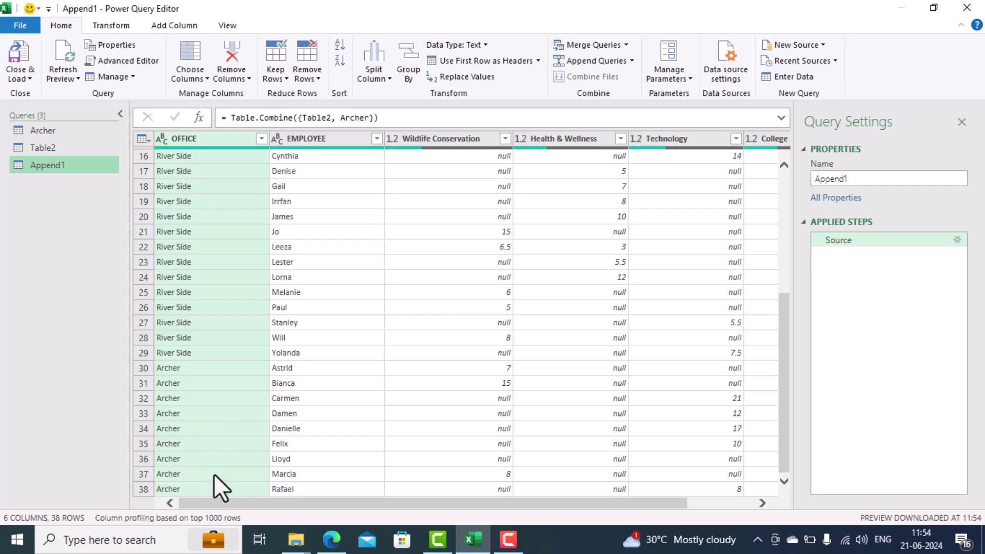
scroll(242, 475, up, 6)
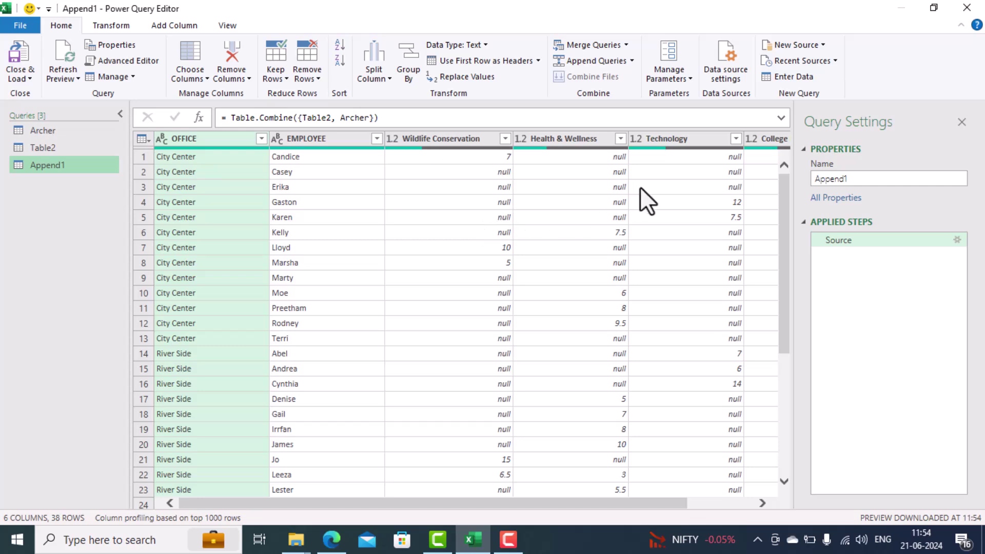
drag(530, 505, 342, 498)
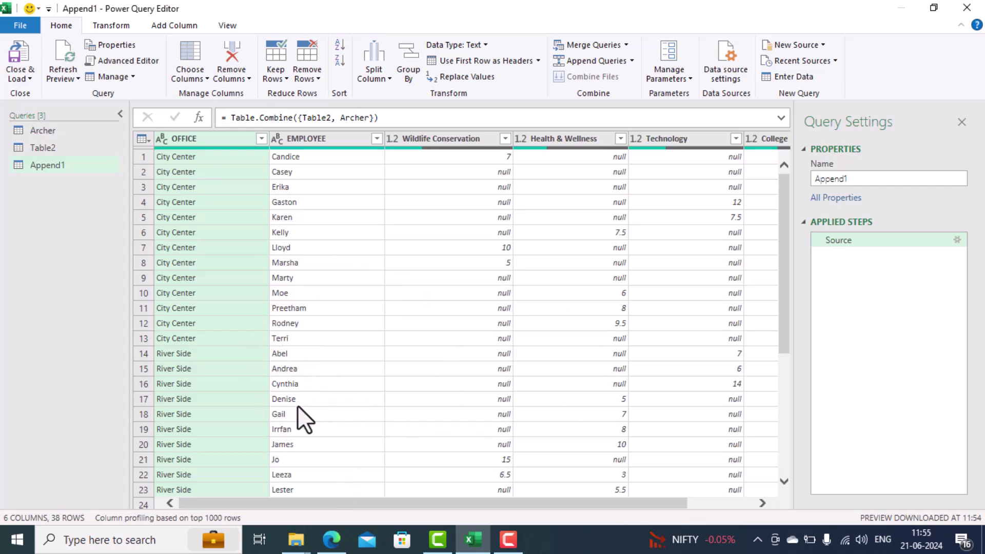
click(14, 66)
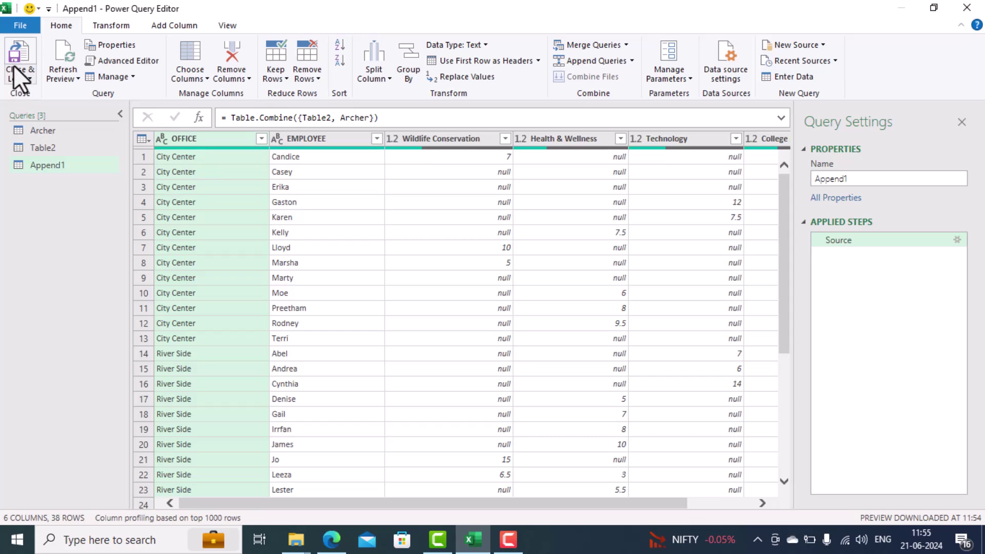
click(17, 70)
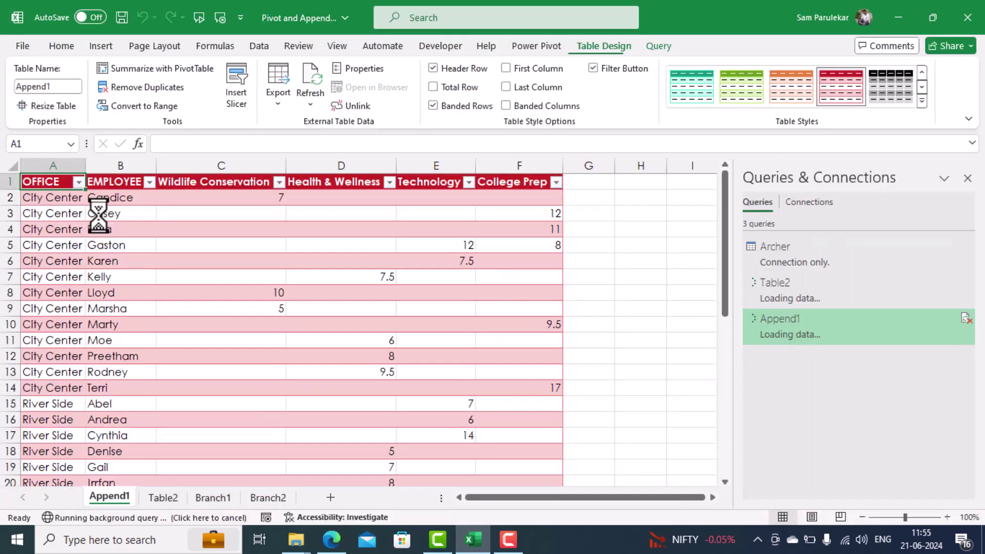
Review the loaded Append1 worksheet table across its City Center, River Side and Archer rows
scroll(57, 252, down, 5)
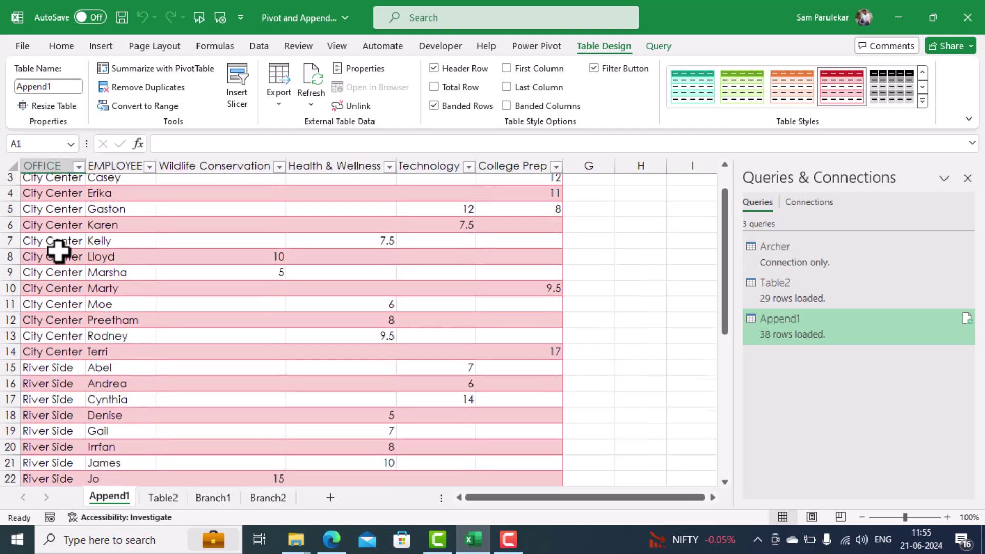
scroll(58, 251, down, 2)
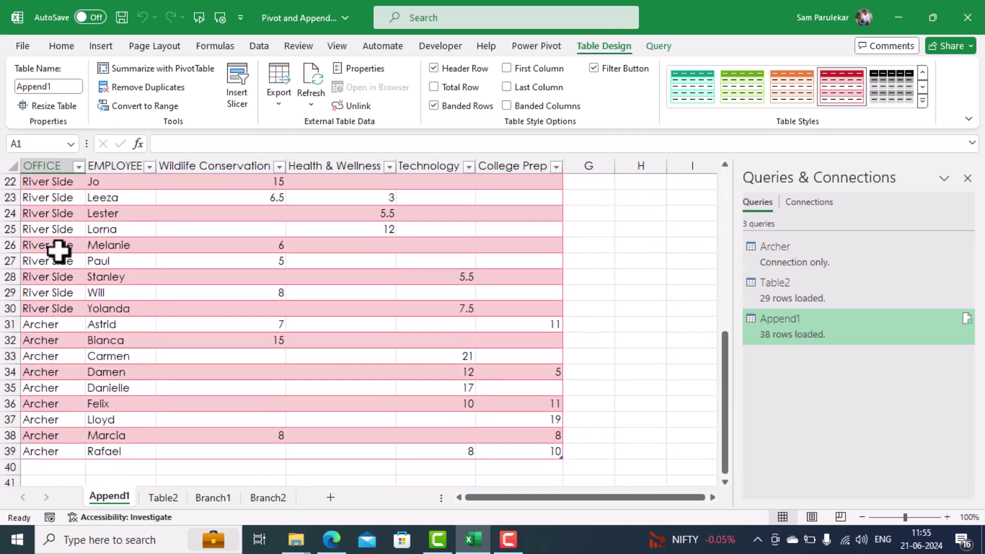
scroll(58, 252, up, 7)
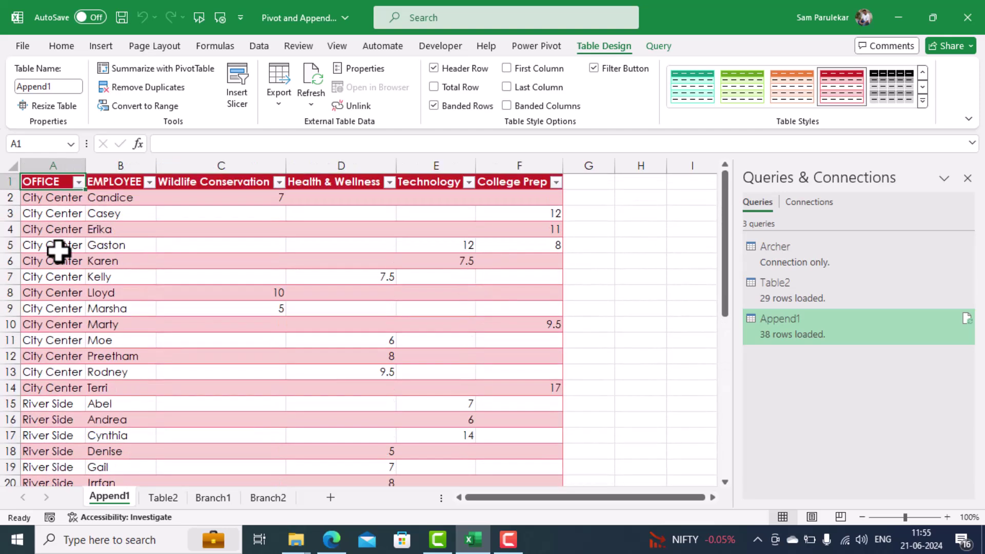
click(251, 269)
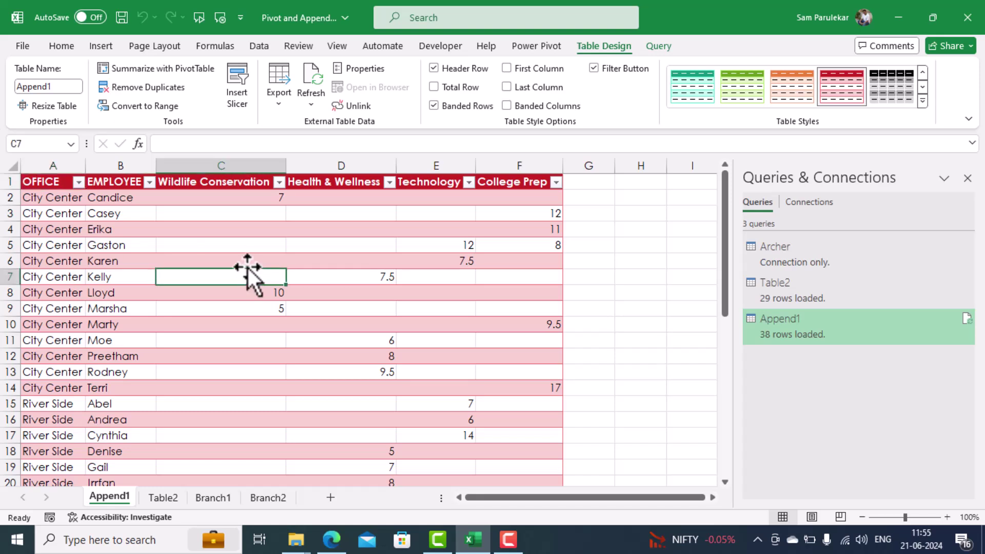